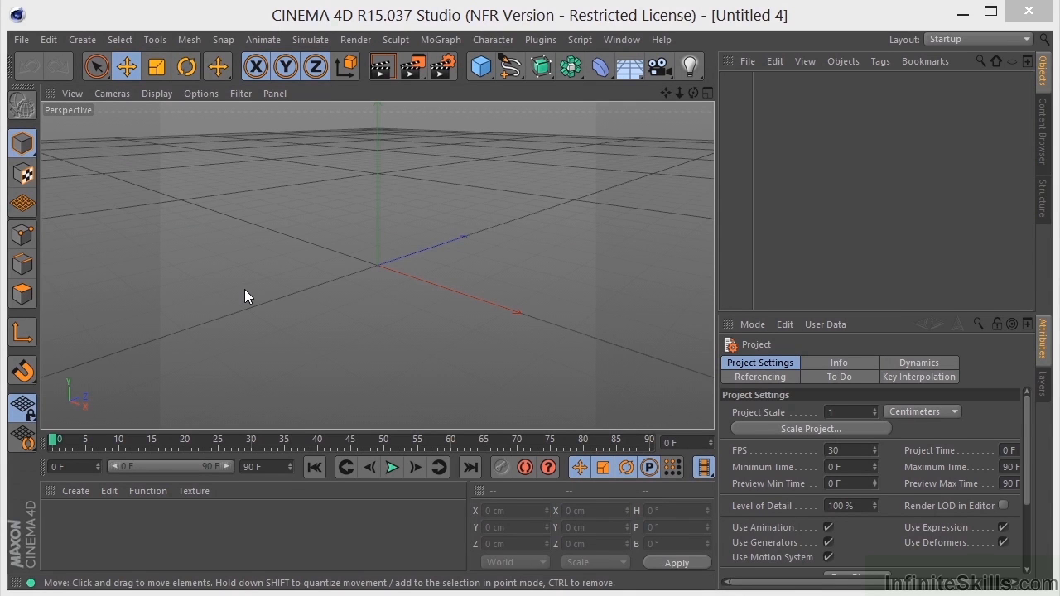
# Open the Cube flyout listing Cube, Cone, Cylinder, Torus and the other primitives
pyautogui.click(484, 73)
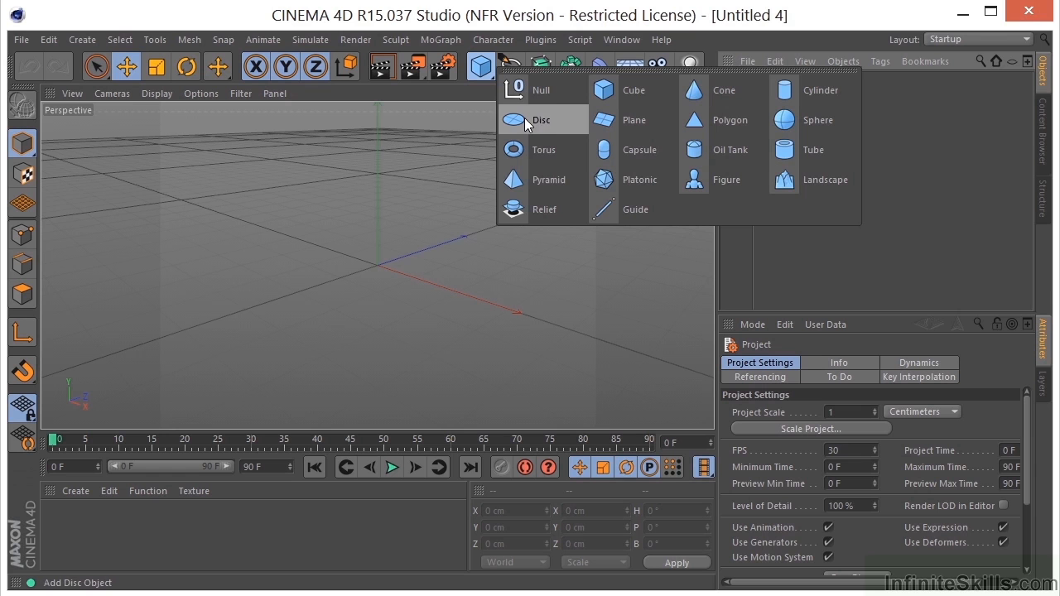
# Add a cube and drag its handles into a flat 346 × 144 × 330 cm box
pyautogui.click(633, 90)
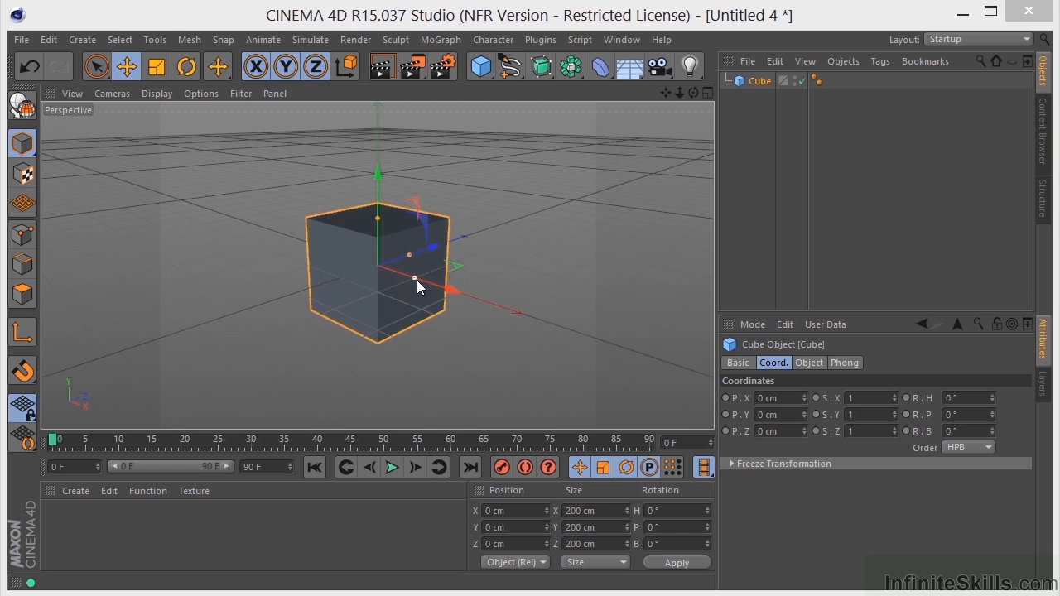
pyautogui.moveTo(416, 281); pyautogui.dragTo(440, 313)
pyautogui.moveTo(408, 254)
pyautogui.mouseDown()
pyautogui.moveTo(458, 233)
pyautogui.moveTo(427, 249)
pyautogui.mouseUp()
pyautogui.moveTo(381, 218)
pyautogui.mouseDown()
pyautogui.moveTo(388, 171)
pyautogui.moveTo(386, 232)
pyautogui.mouseUp()
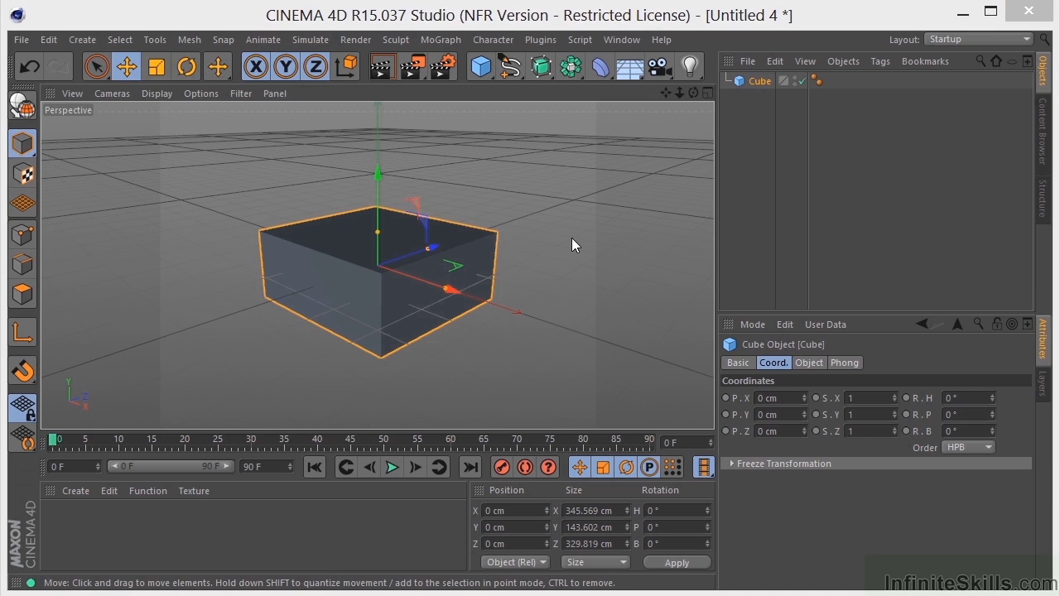
# Reduce the cube's Size X to 325.569 cm and switch the view to Gouraud Shading (Lines)
pyautogui.click(807, 363)
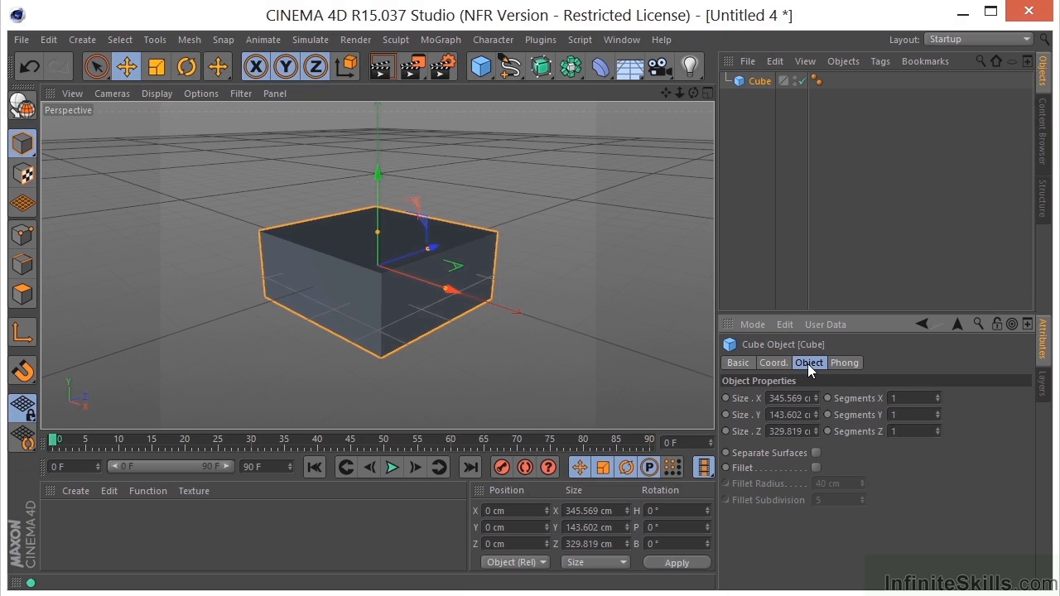
pyautogui.moveTo(816, 397); pyautogui.dragTo(825, 421)
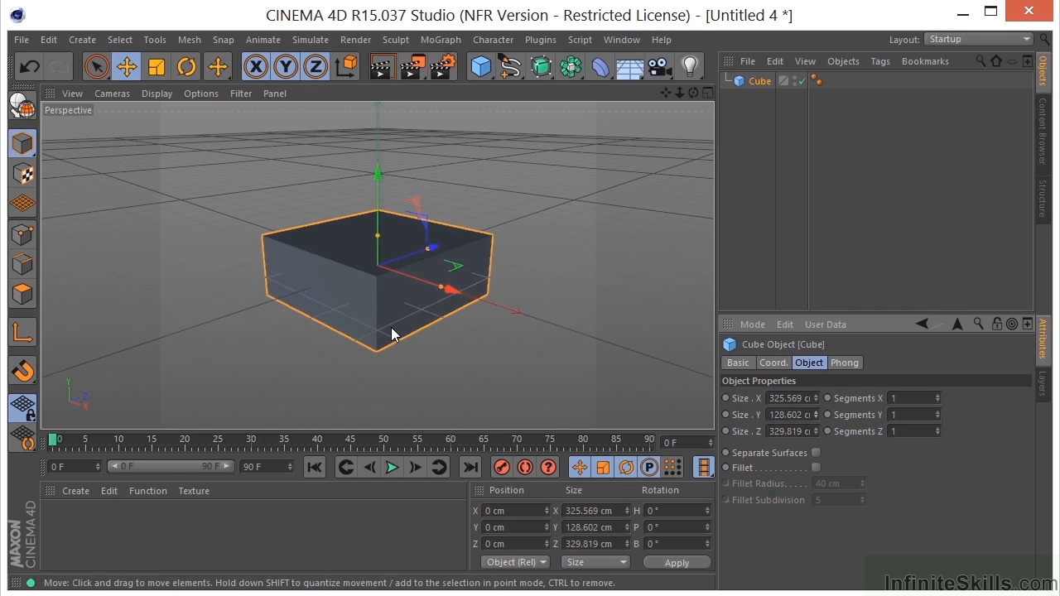
pyautogui.click(151, 94)
pyautogui.click(178, 126)
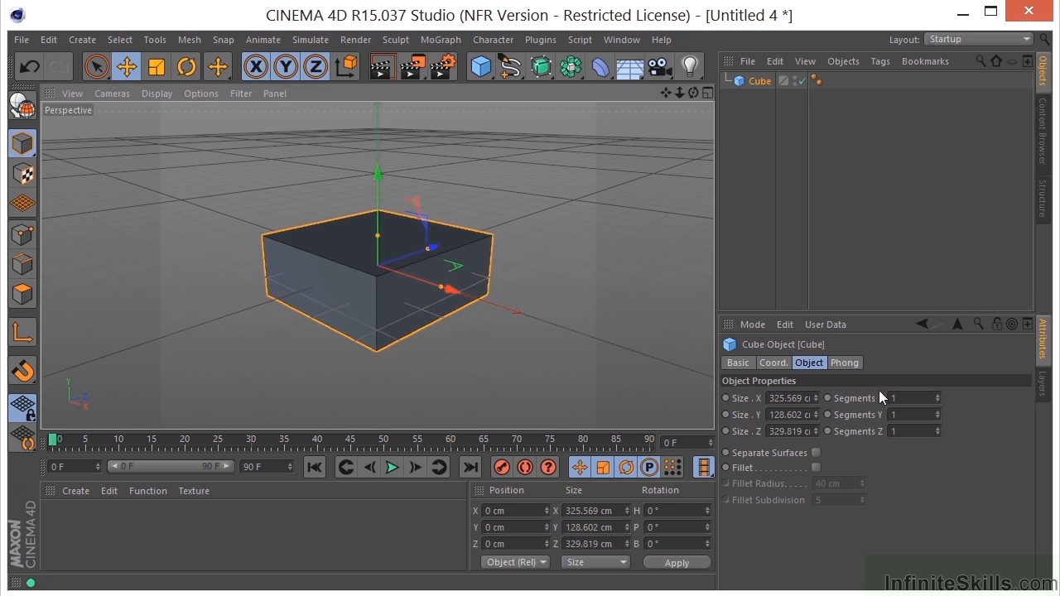
# Set the cube's segments to 4 in X, 3 in Y and 3 in Z
pyautogui.click(937, 394)
pyautogui.click(938, 393)
pyautogui.click(937, 393)
pyautogui.click(939, 410)
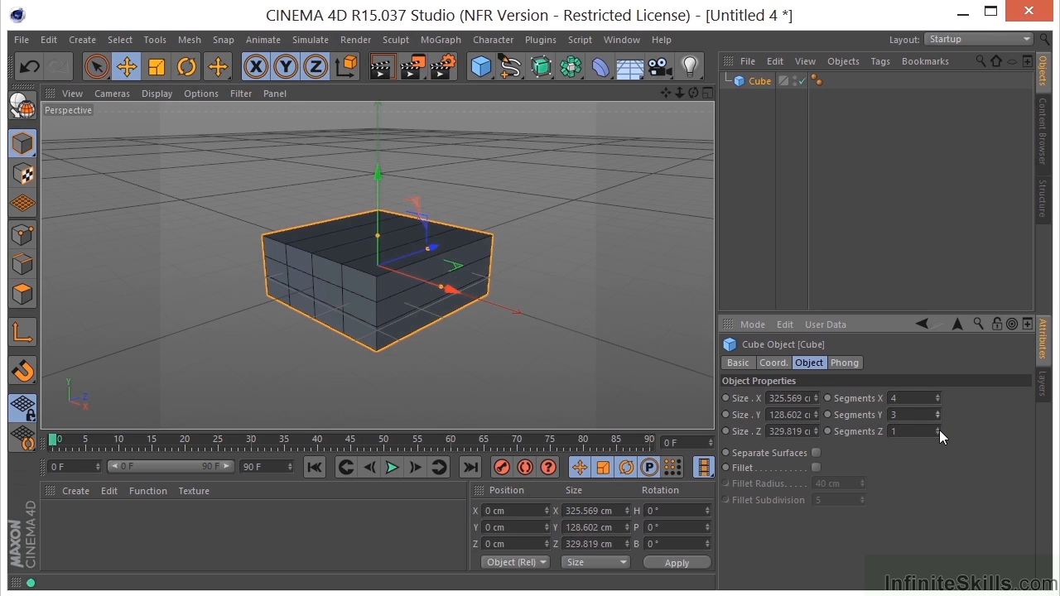
pyautogui.click(937, 427)
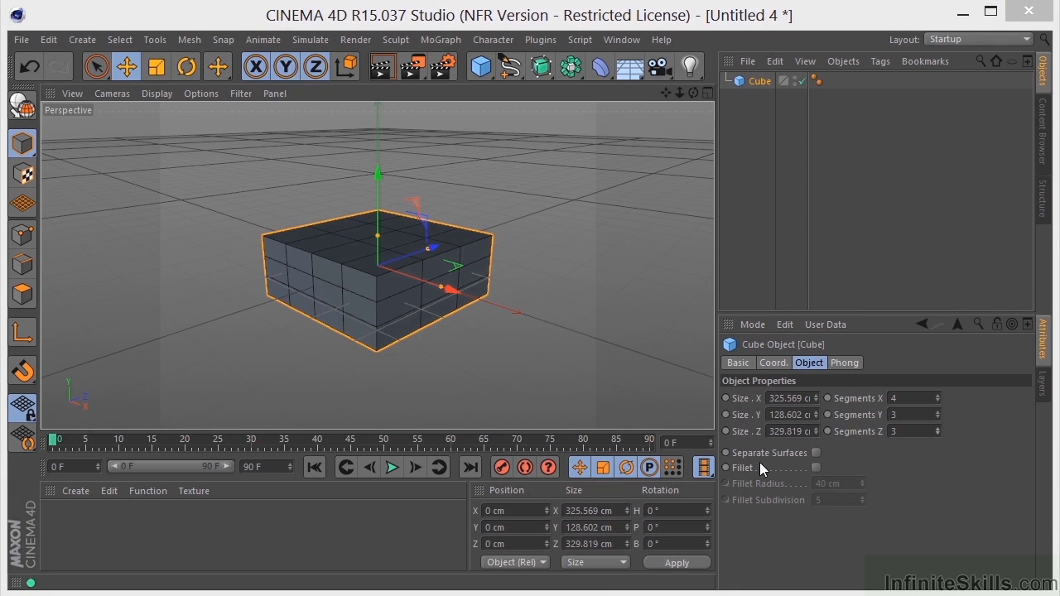
# Try a 17 cm radius, 15-subdivision fillet on the cube, then turn Fillet off
pyautogui.click(814, 468)
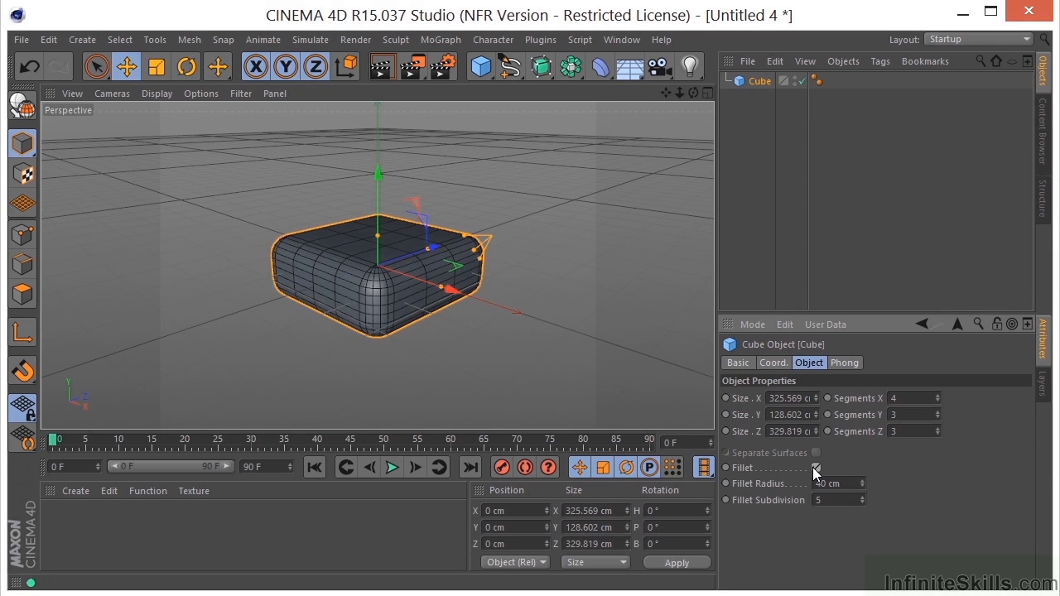
pyautogui.click(812, 467)
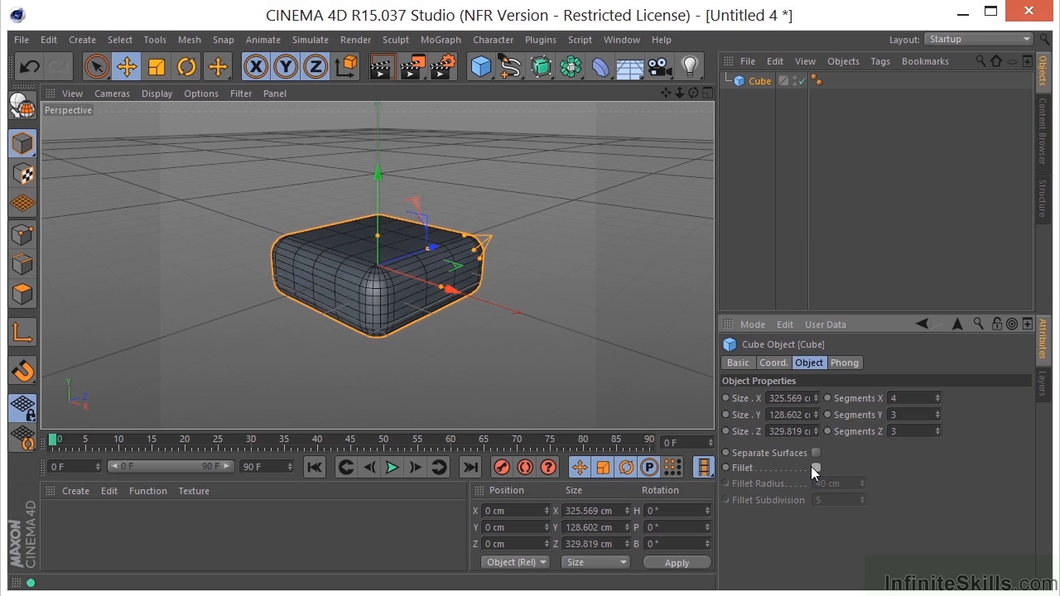
pyautogui.click(810, 467)
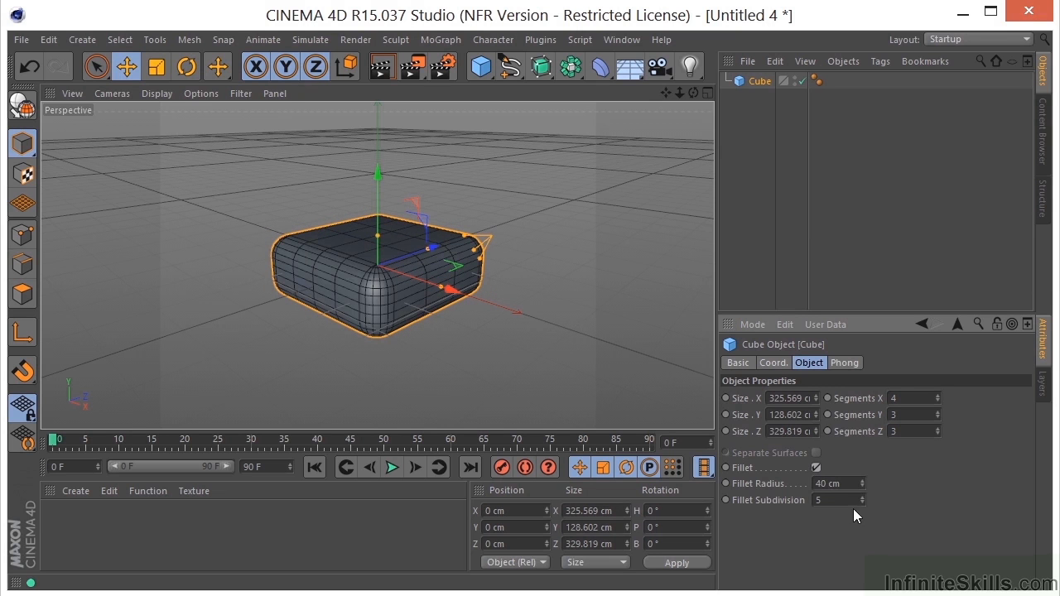
pyautogui.moveTo(859, 500)
pyautogui.mouseDown()
pyautogui.moveTo(858, 513)
pyautogui.moveTo(866, 486)
pyautogui.moveTo(865, 507)
pyautogui.moveTo(863, 486)
pyautogui.moveTo(850, 504)
pyautogui.mouseUp()
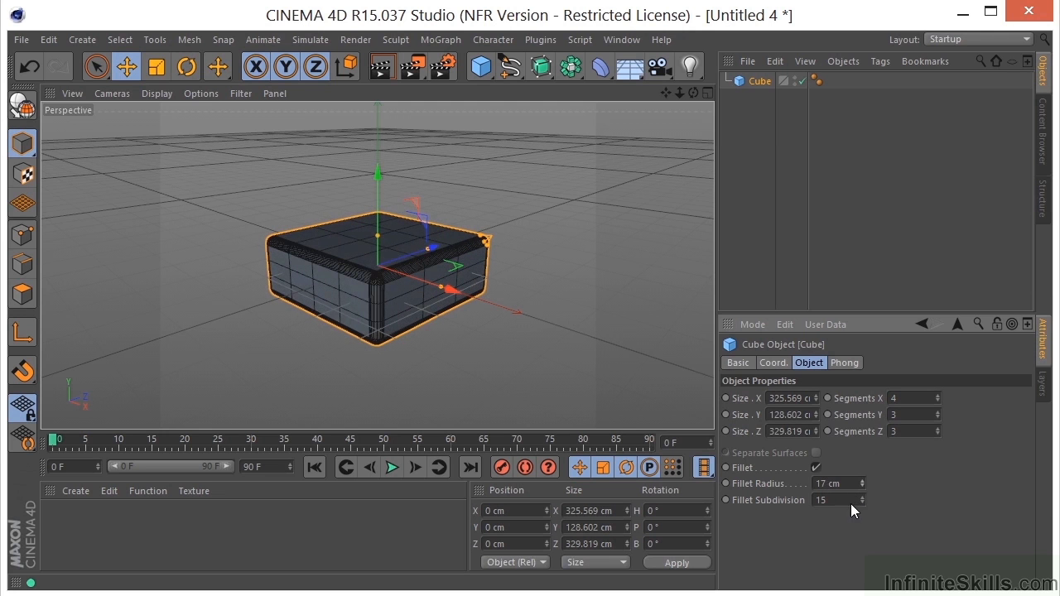
pyautogui.click(816, 467)
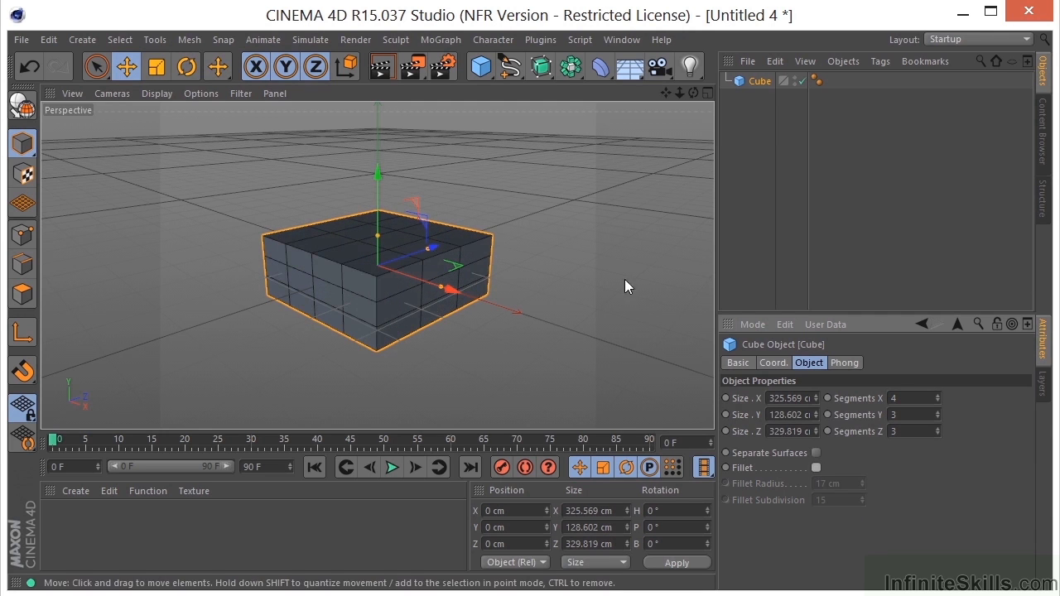
# Toggle the fillet on and off once more, then make the cube editable with C
pyautogui.click(816, 468)
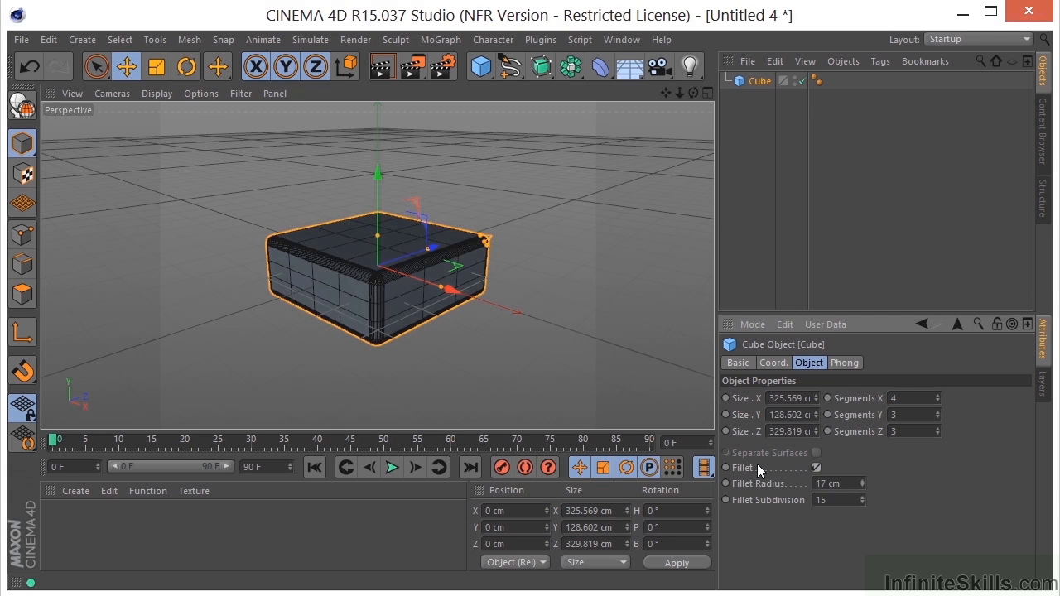
pyautogui.click(814, 468)
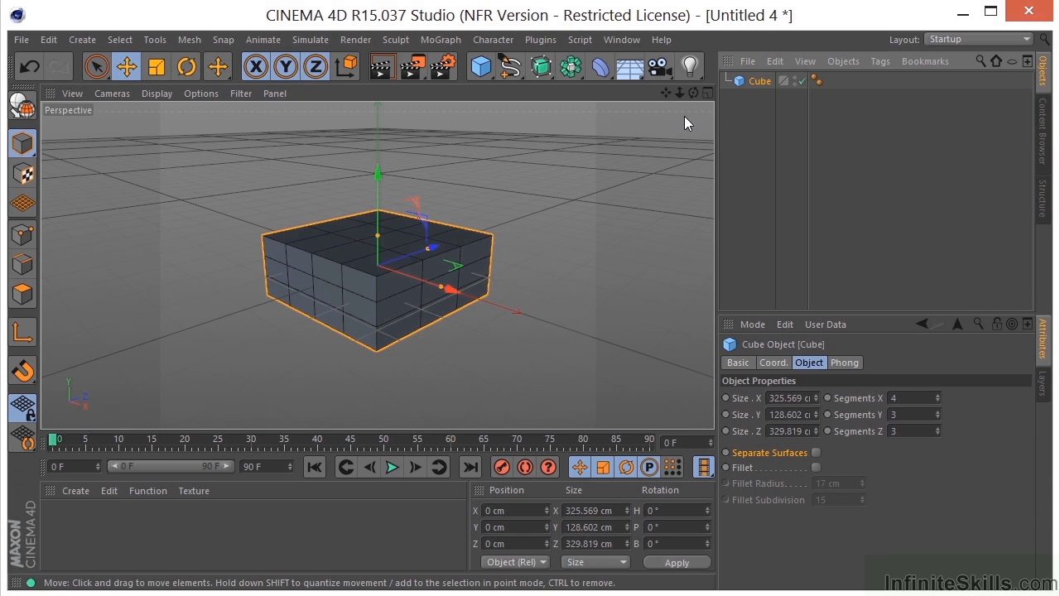
pyautogui.press('c')
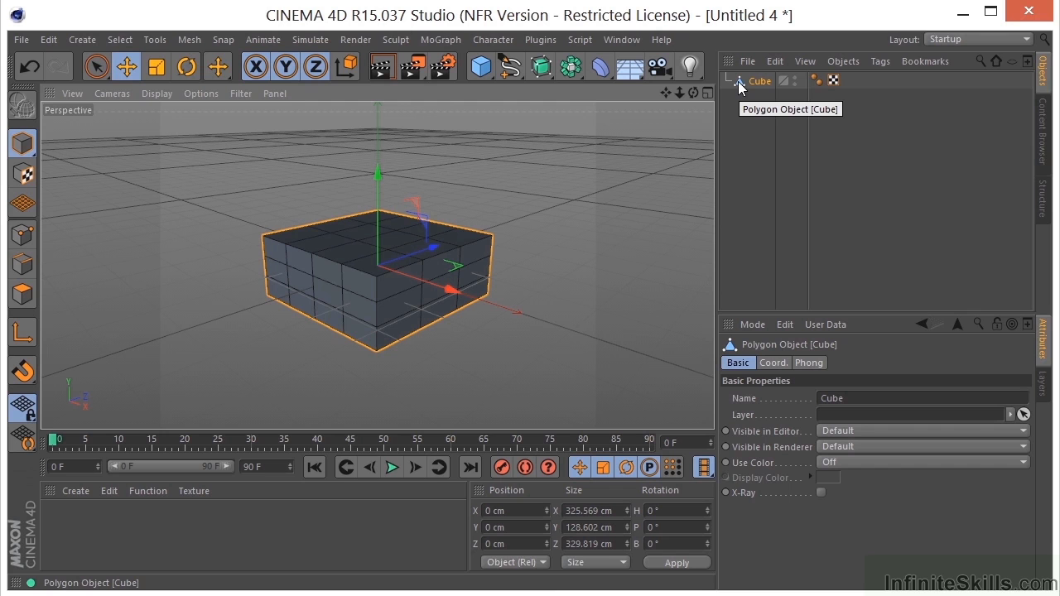
pyautogui.hotkey('ctrl', 'z')
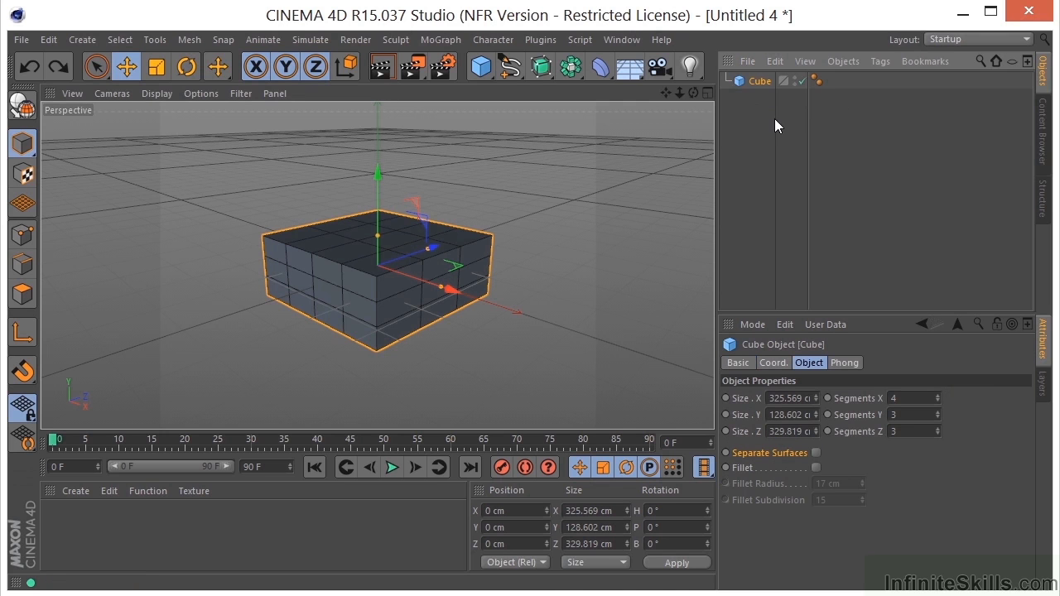
pyautogui.click(741, 81)
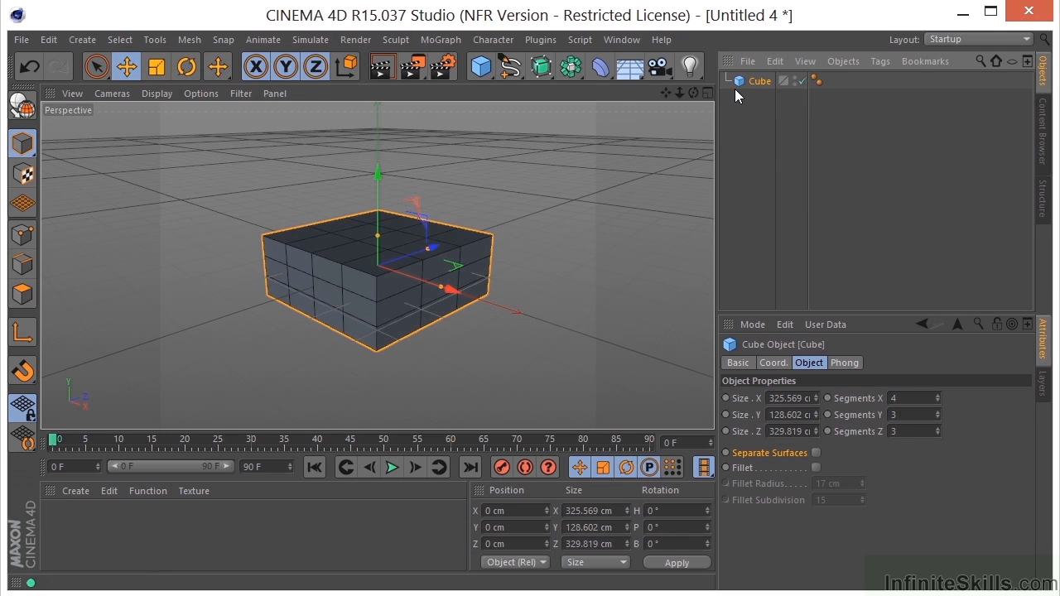
pyautogui.press('c')
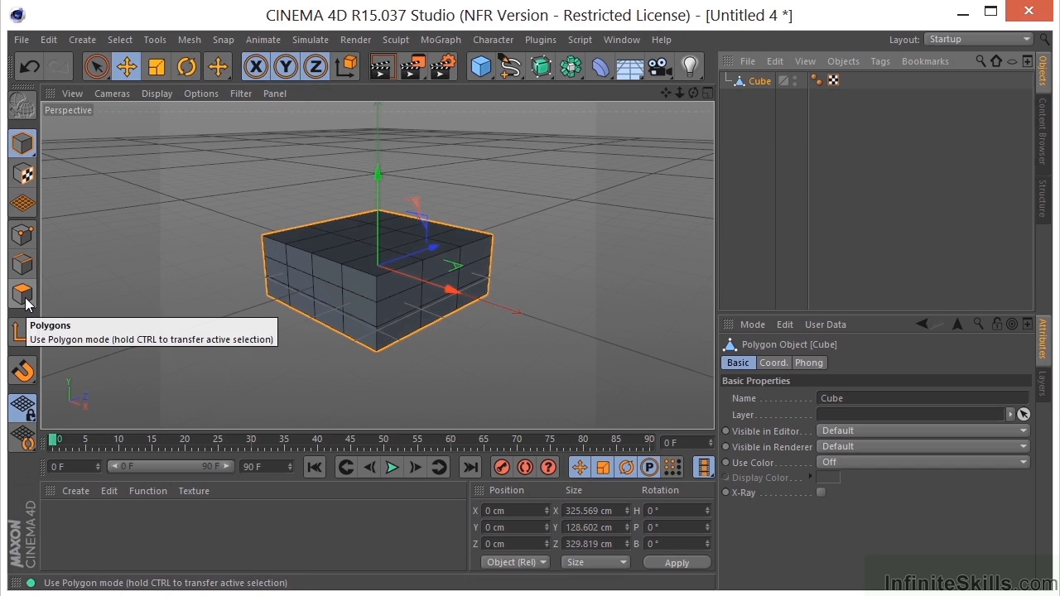
# In Points mode, select two top vertices with Live Selection, raise them, then undo
pyautogui.click(29, 240)
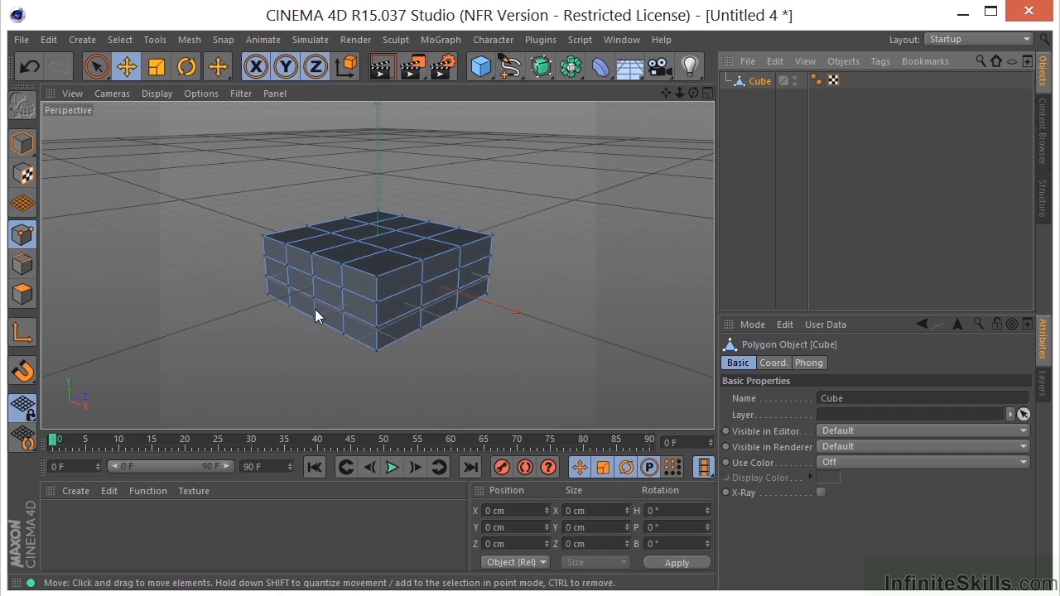
pyautogui.moveTo(98, 67); pyautogui.dragTo(154, 90)
pyautogui.click(309, 252)
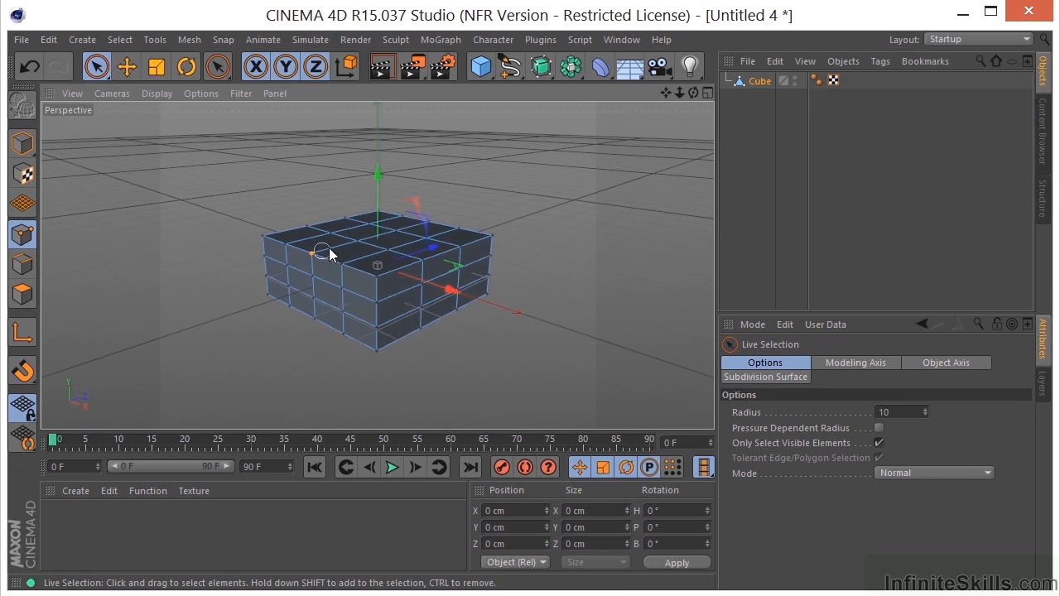
pyautogui.keyDown('shift'); pyautogui.click(357, 239); pyautogui.keyUp('shift')
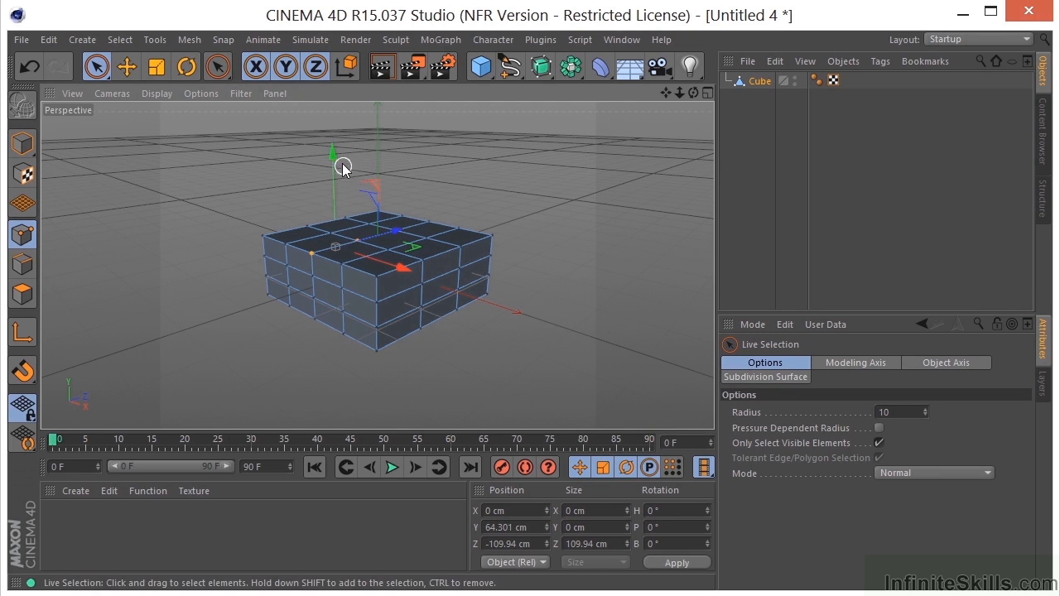
pyautogui.moveTo(334, 153); pyautogui.dragTo(350, 97)
pyautogui.hotkey('ctrl', 'z')
# In Edges mode, pick a front vertical edge, slide it along X, then undo
pyautogui.click(24, 264)
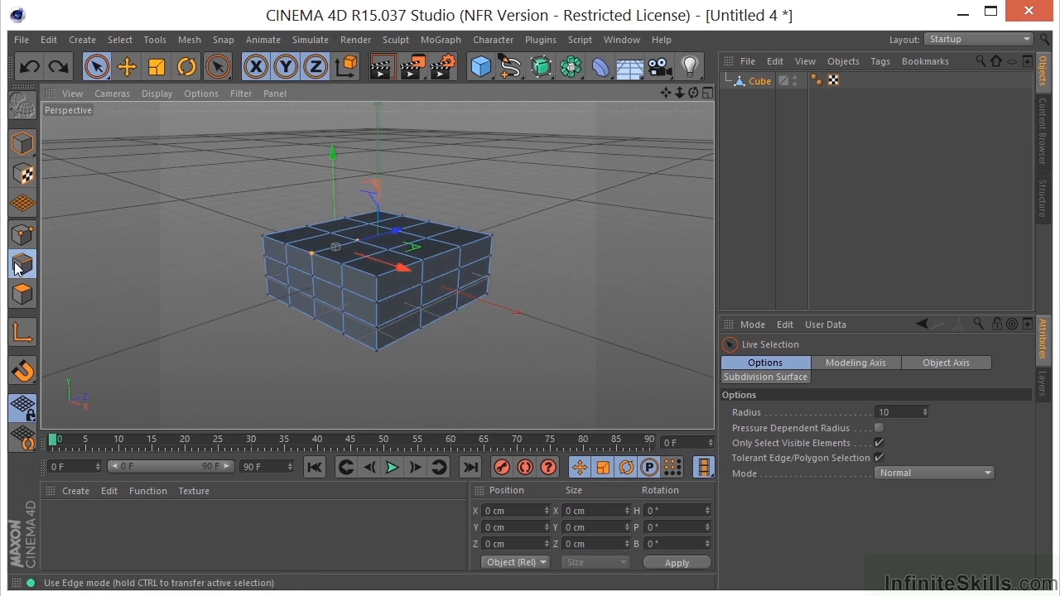
pyautogui.click(372, 304)
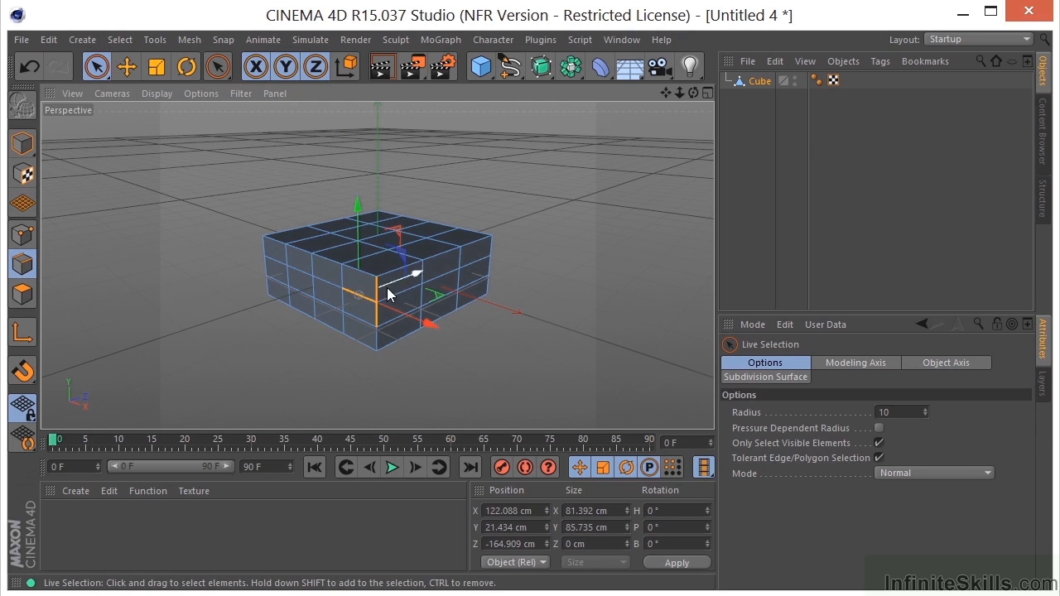
pyautogui.moveTo(416, 321); pyautogui.dragTo(445, 329)
pyautogui.hotkey('ctrl', 'z')
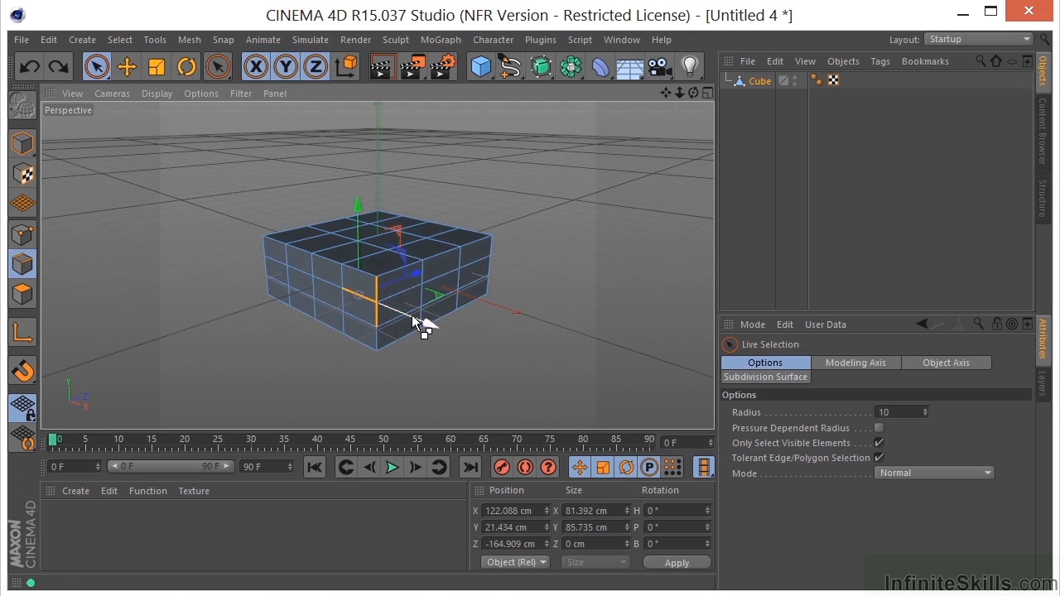
# In Polygons mode, paint-select the top faces, pull them up along Y, then undo
pyautogui.click(22, 295)
pyautogui.moveTo(386, 262)
pyautogui.mouseDown()
pyautogui.moveTo(319, 238)
pyautogui.moveTo(396, 225)
pyautogui.moveTo(432, 238)
pyautogui.mouseUp()
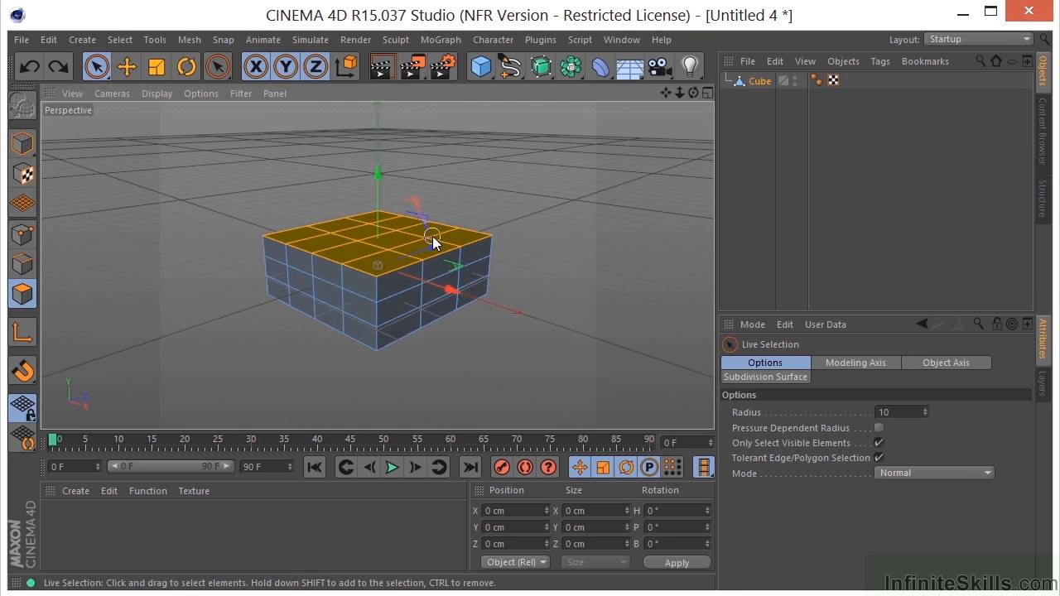
pyautogui.moveTo(385, 165); pyautogui.dragTo(378, 93)
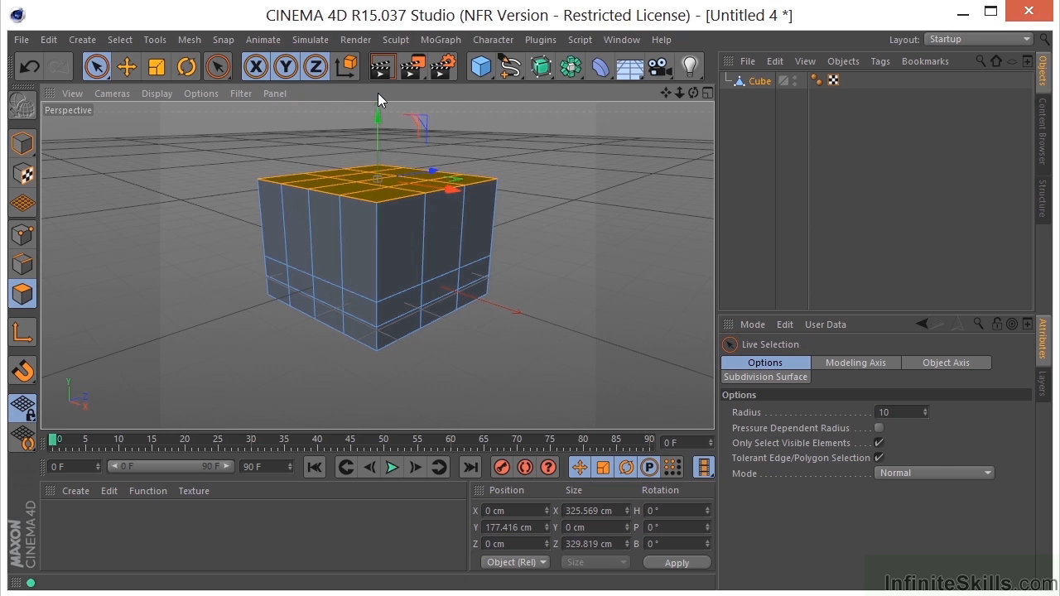
pyautogui.hotkey('ctrl', 'z')
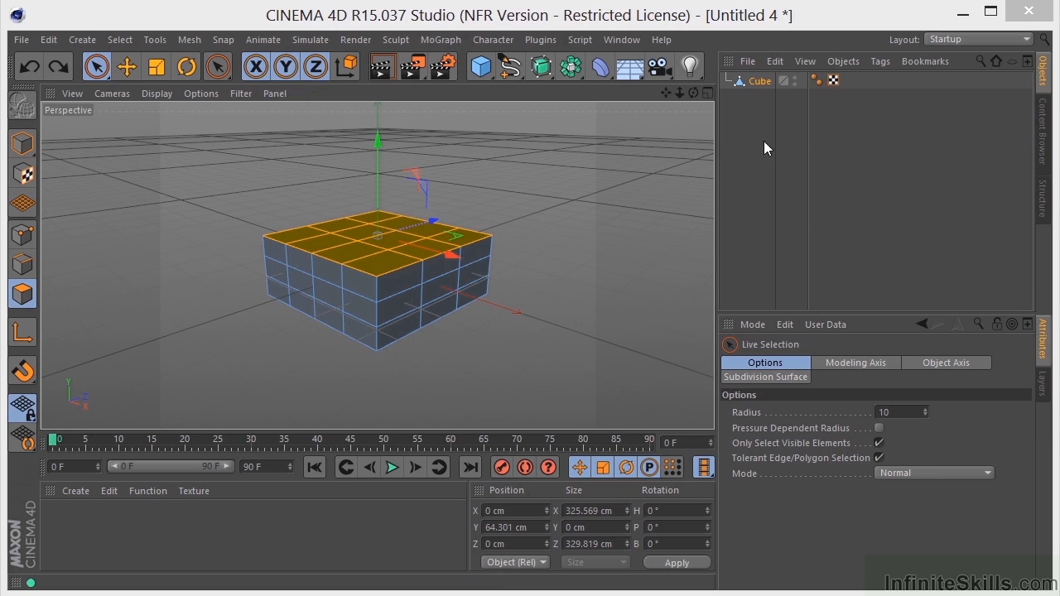
# Replace the cube with a default cone (100 cm radius, 200 cm high) and preview Edges and Points modes
pyautogui.click(763, 82)
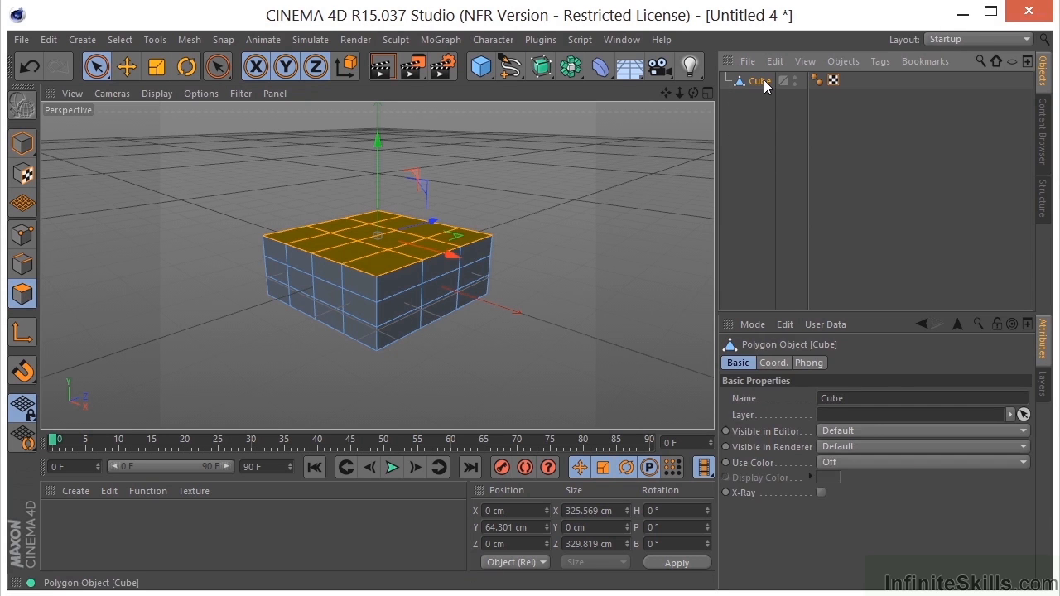
pyautogui.press('Delete')
pyautogui.click(480, 67)
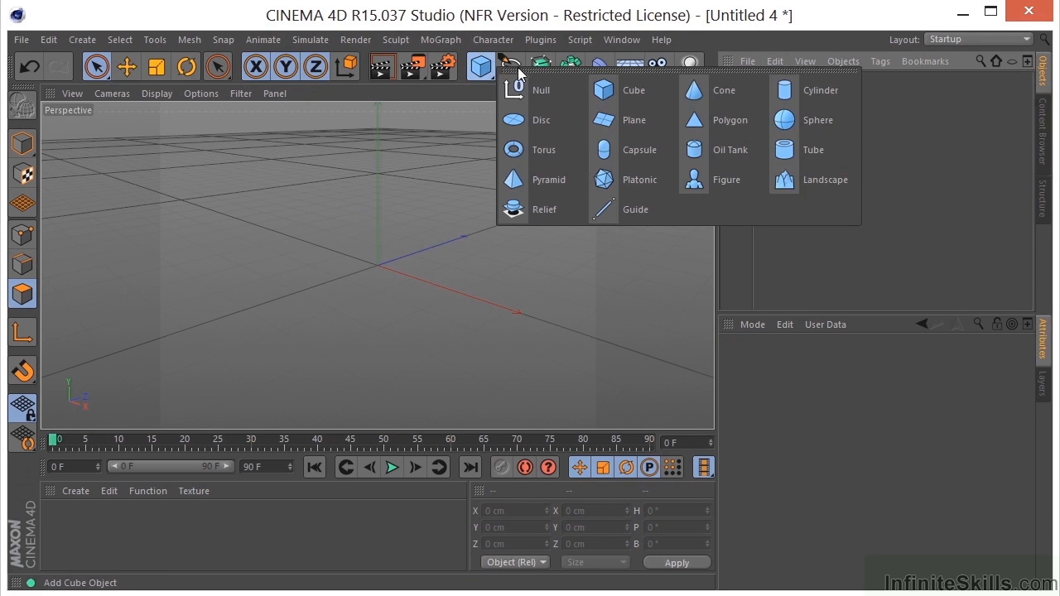
pyautogui.click(700, 89)
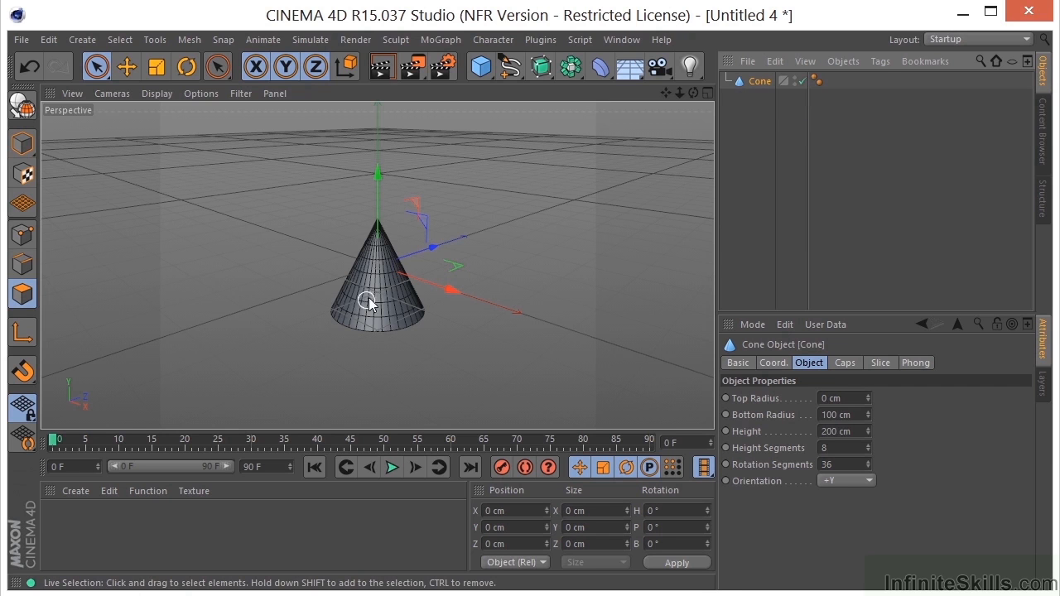
pyautogui.click(23, 263)
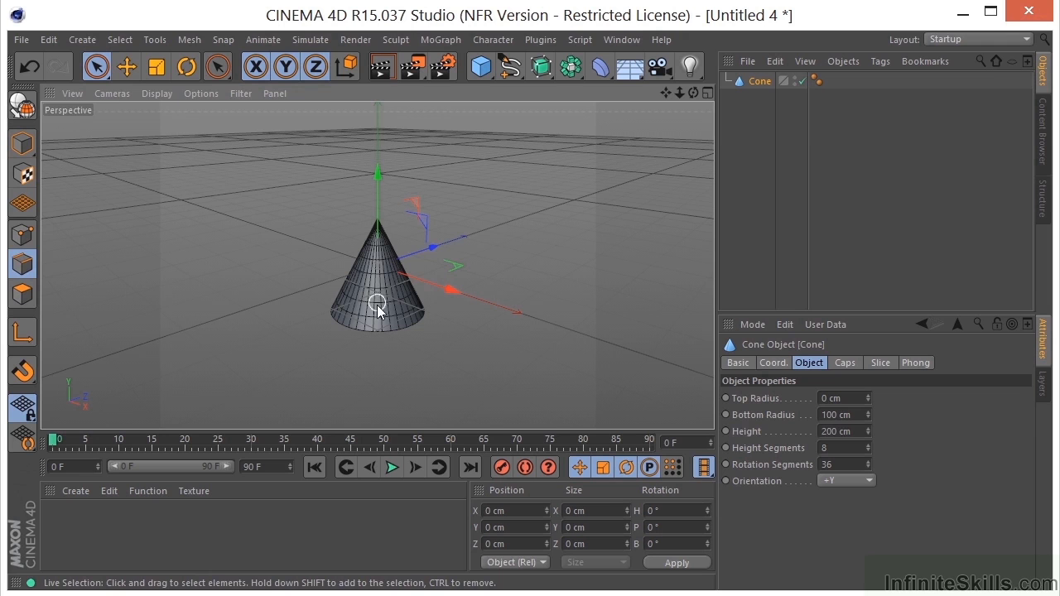
pyautogui.click(22, 235)
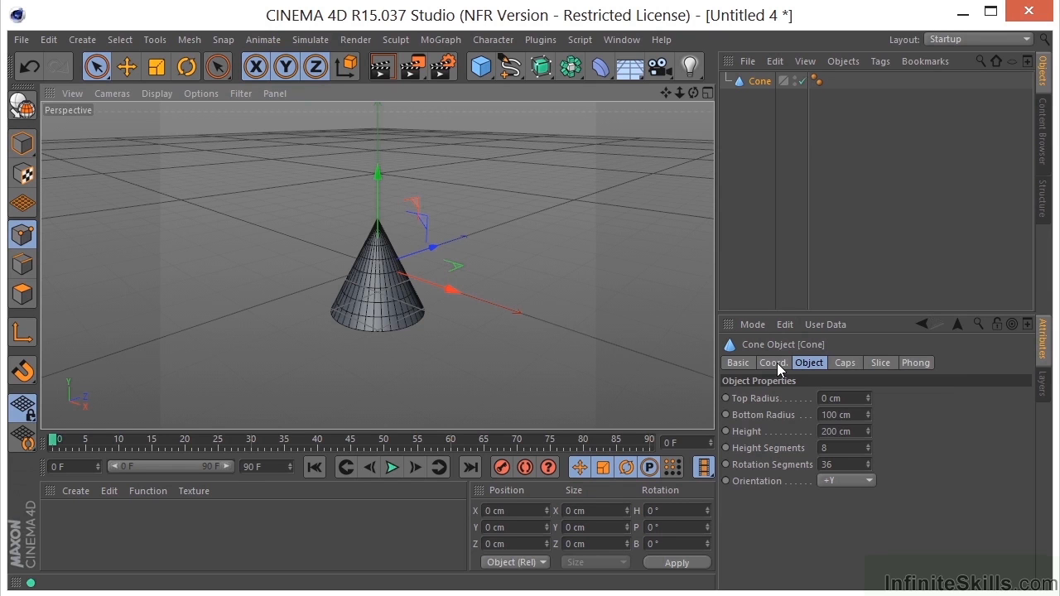
# Look through the cone's Basic, Coord. and Object tabs
pyautogui.click(736, 365)
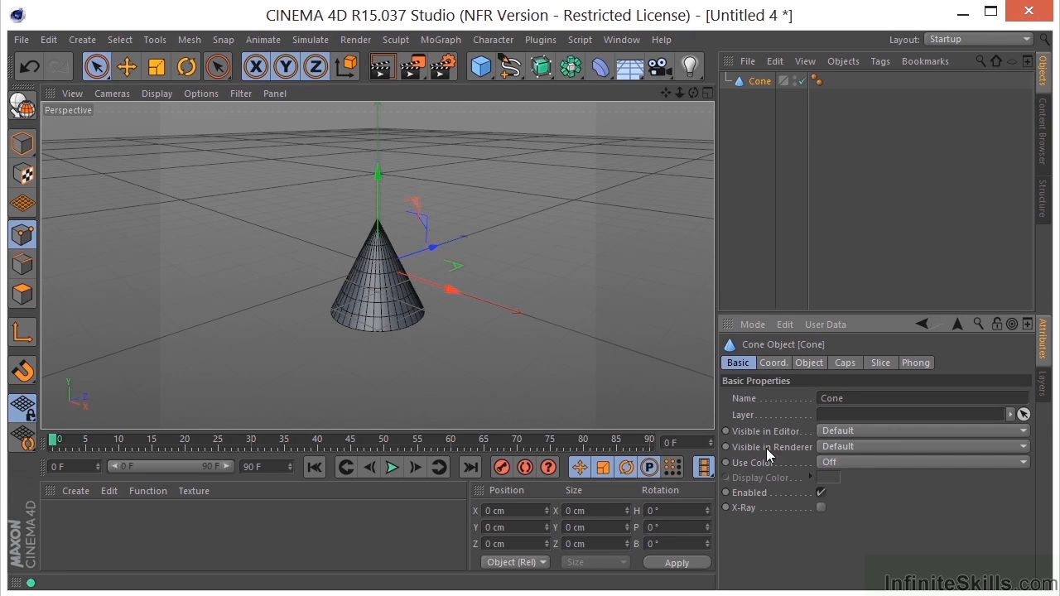
pyautogui.click(772, 363)
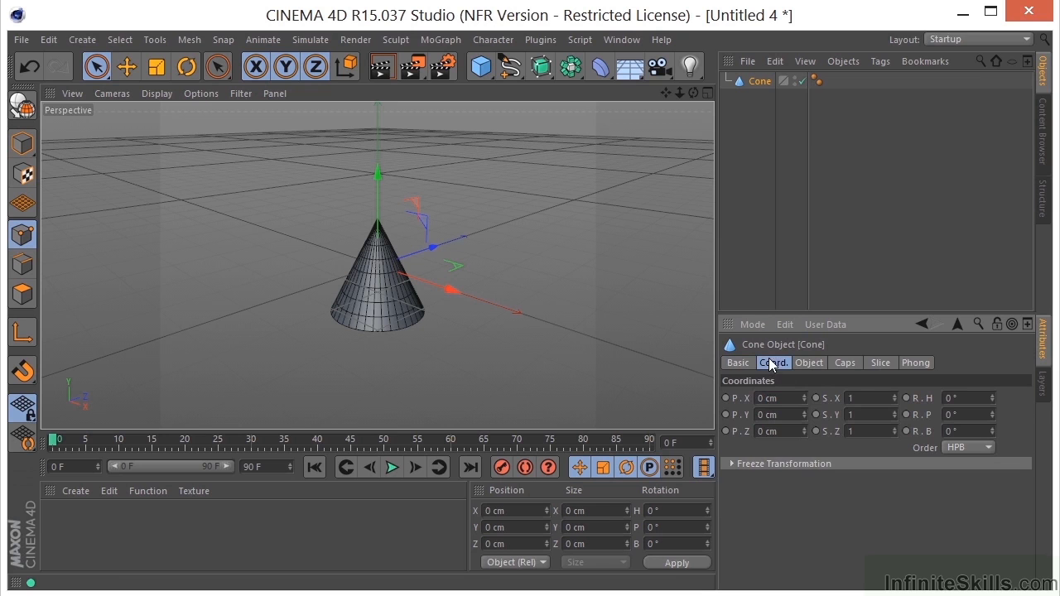
pyautogui.click(810, 364)
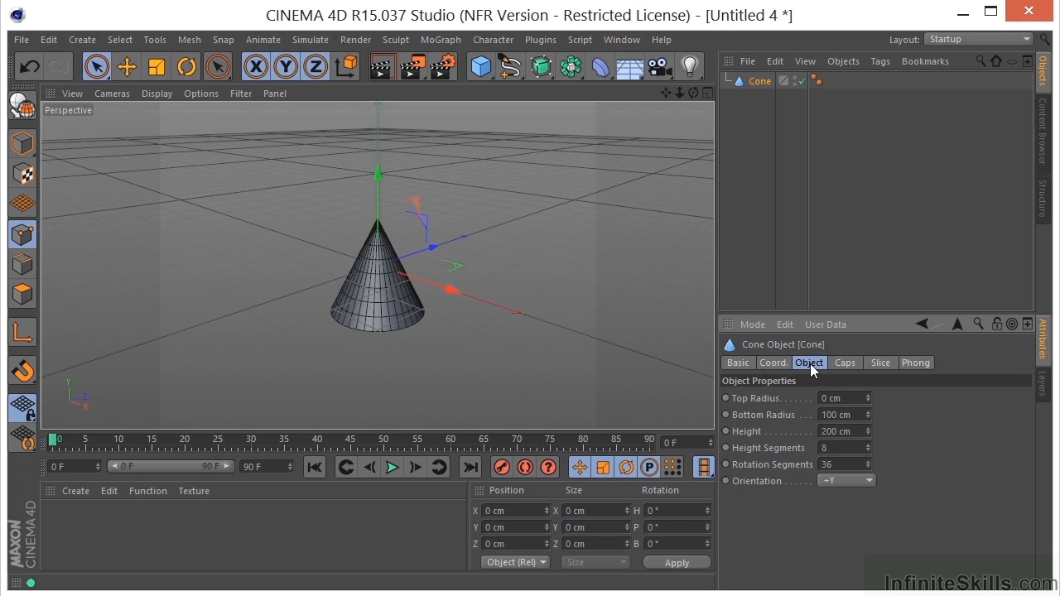
# Give the cone a 40 cm top radius, 102 cm bottom radius, 320 cm height and 37 × 93 segments
pyautogui.moveTo(868, 399); pyautogui.dragTo(879, 364)
pyautogui.click(869, 413)
pyautogui.moveTo(871, 413); pyautogui.dragTo(874, 352)
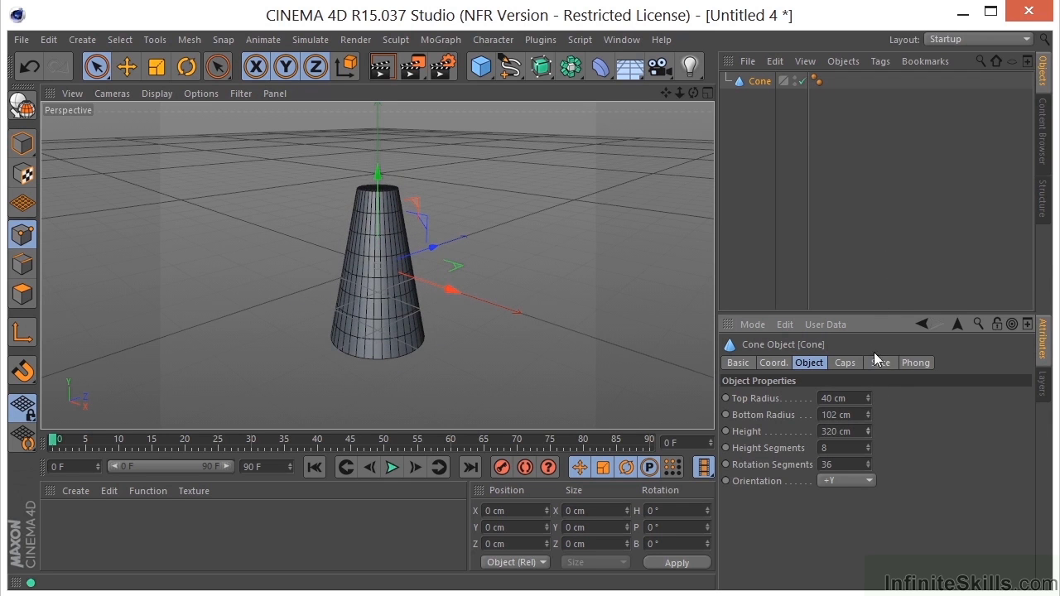
pyautogui.moveTo(871, 449); pyautogui.dragTo(876, 414)
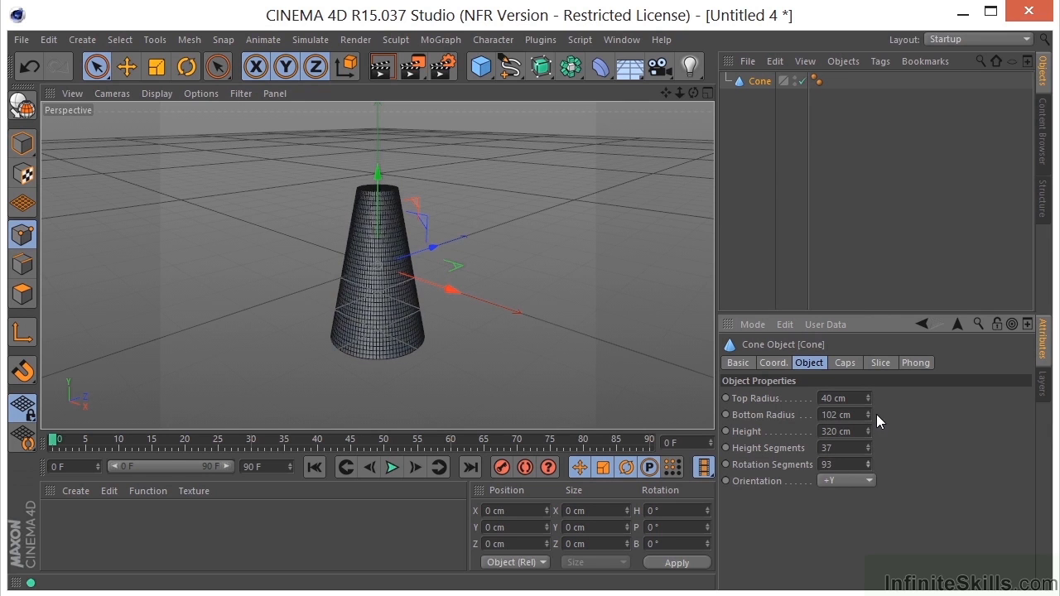
pyautogui.click(848, 365)
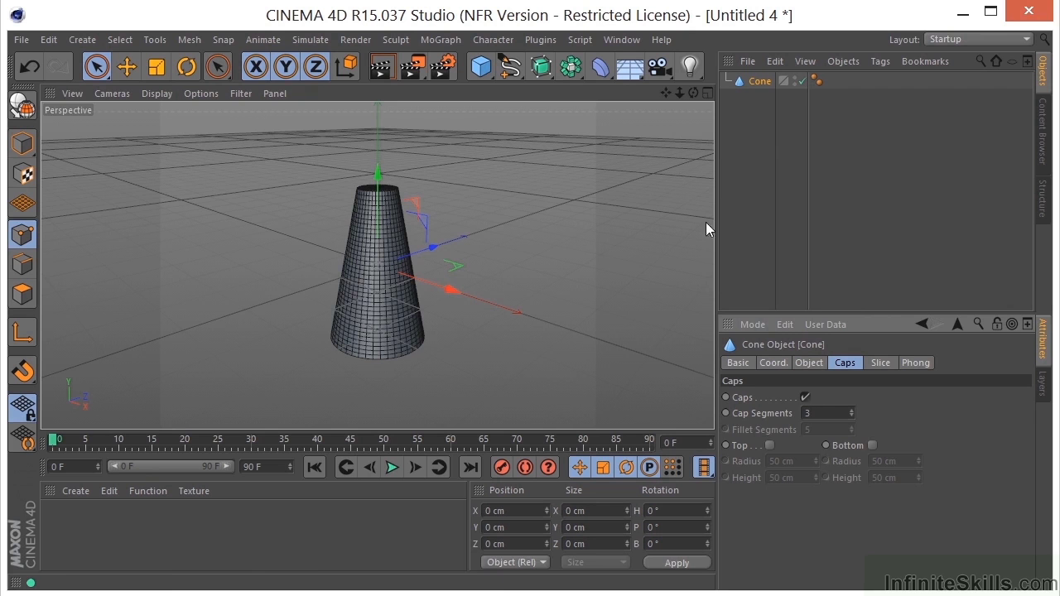
# Toggle the cone's caps off and back on, and raise Cap Segments to 28
pyautogui.scroll(5, 317, 194)
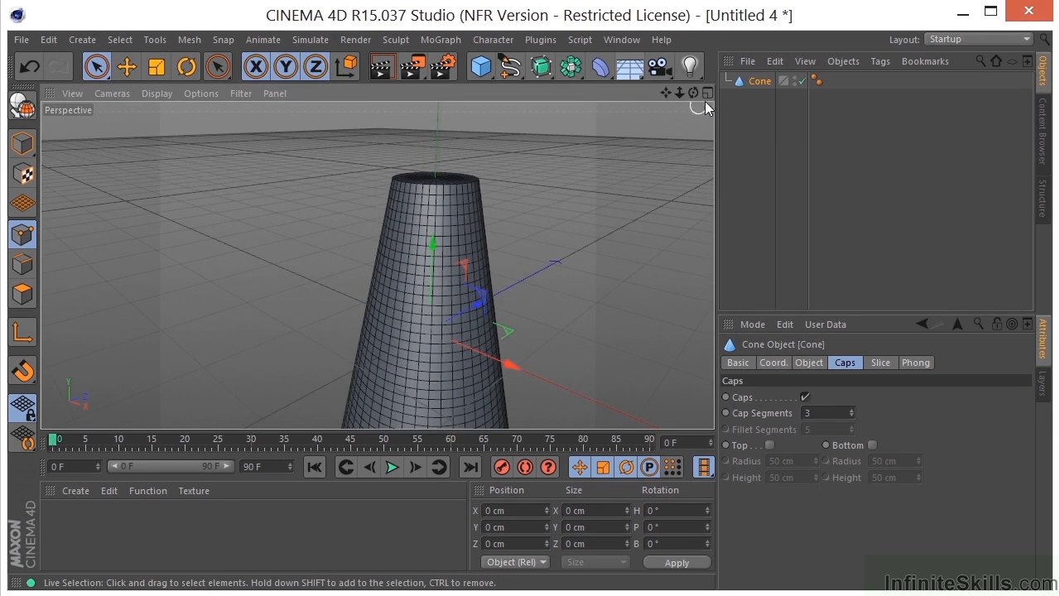
pyautogui.moveTo(693, 91); pyautogui.dragTo(704, 205)
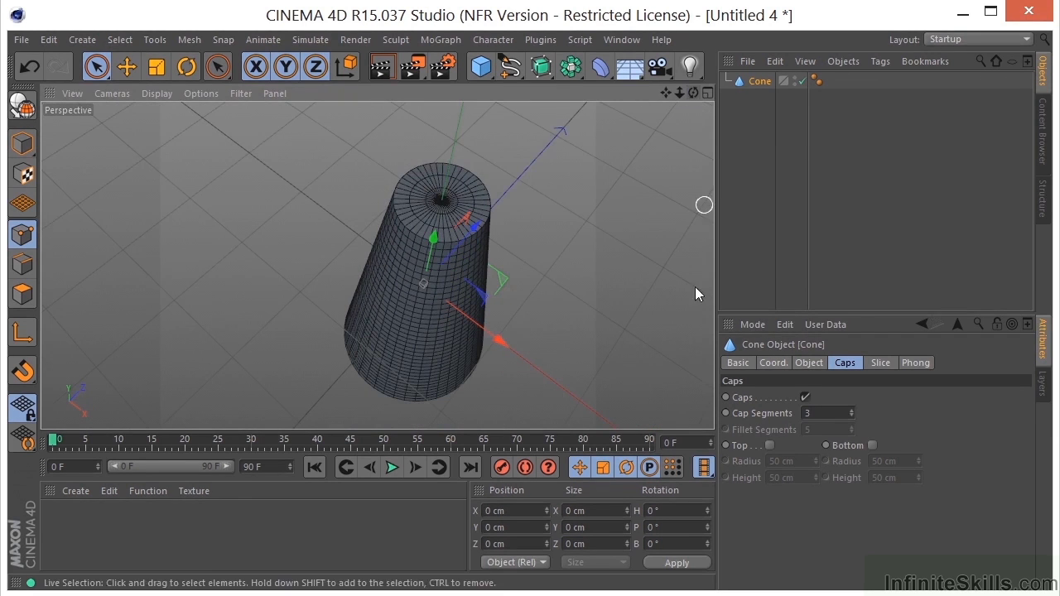
pyautogui.click(805, 398)
pyautogui.moveTo(693, 92); pyautogui.dragTo(673, 128)
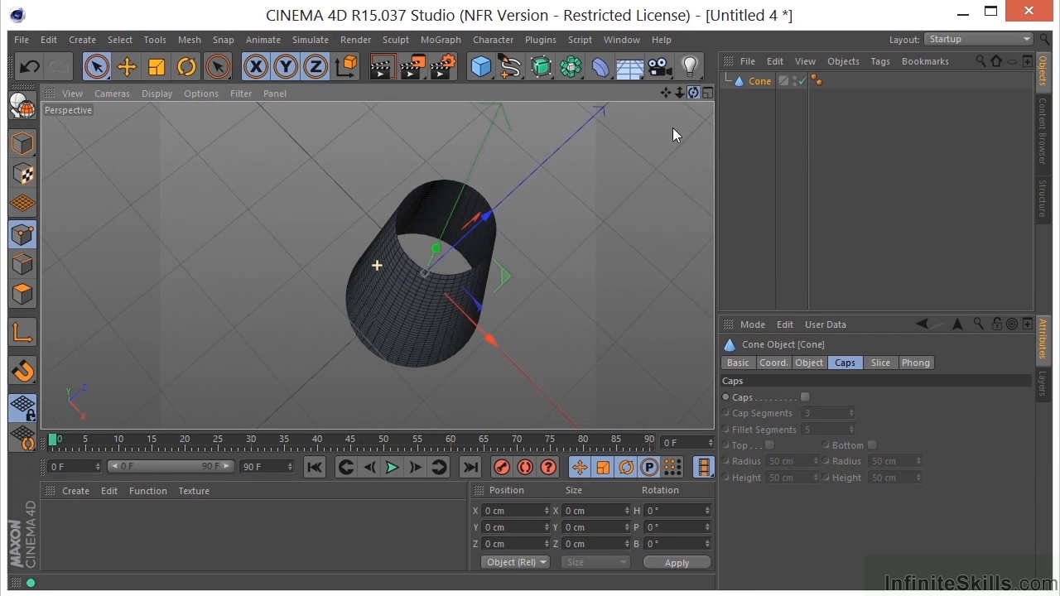
pyautogui.click(805, 398)
pyautogui.moveTo(851, 412); pyautogui.dragTo(846, 390)
# Add a top fillet of 24 cm radius and 14 cm height
pyautogui.click(770, 445)
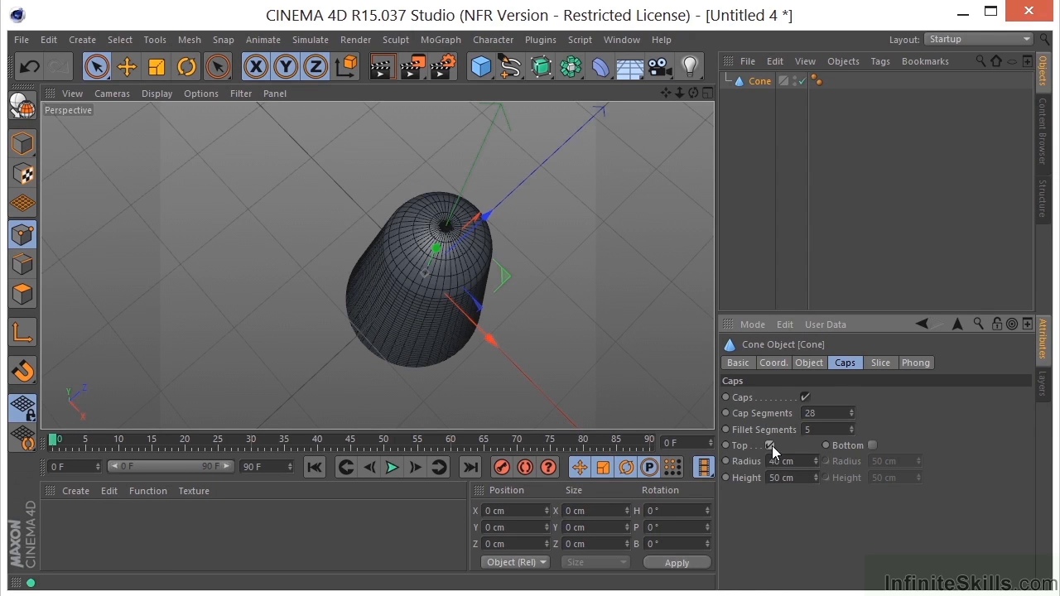
pyautogui.moveTo(693, 93); pyautogui.dragTo(377, 265)
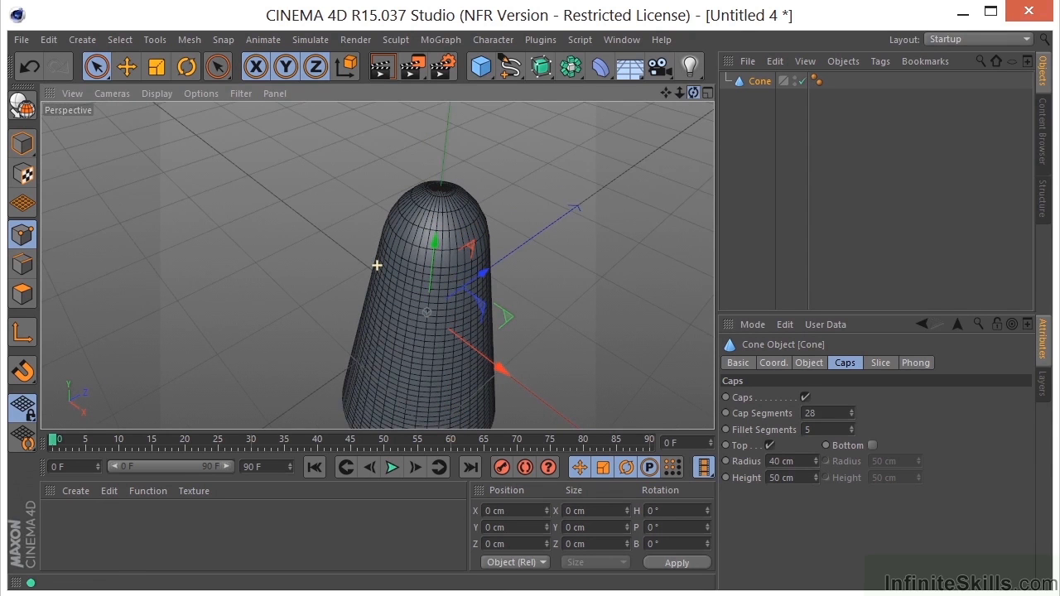
pyautogui.click(771, 445)
pyautogui.click(770, 446)
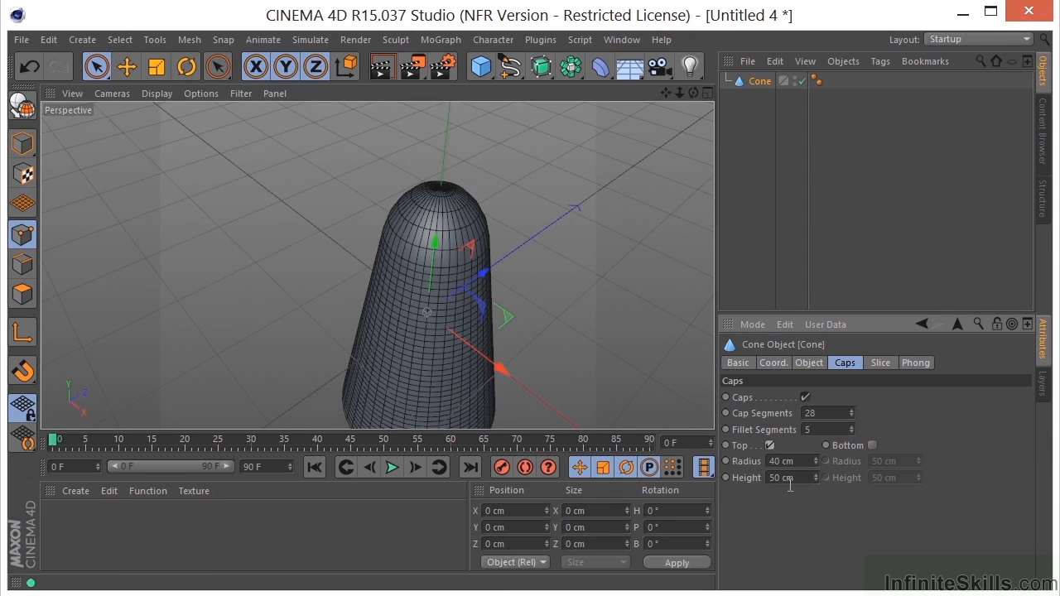
pyautogui.moveTo(817, 457); pyautogui.dragTo(810, 506)
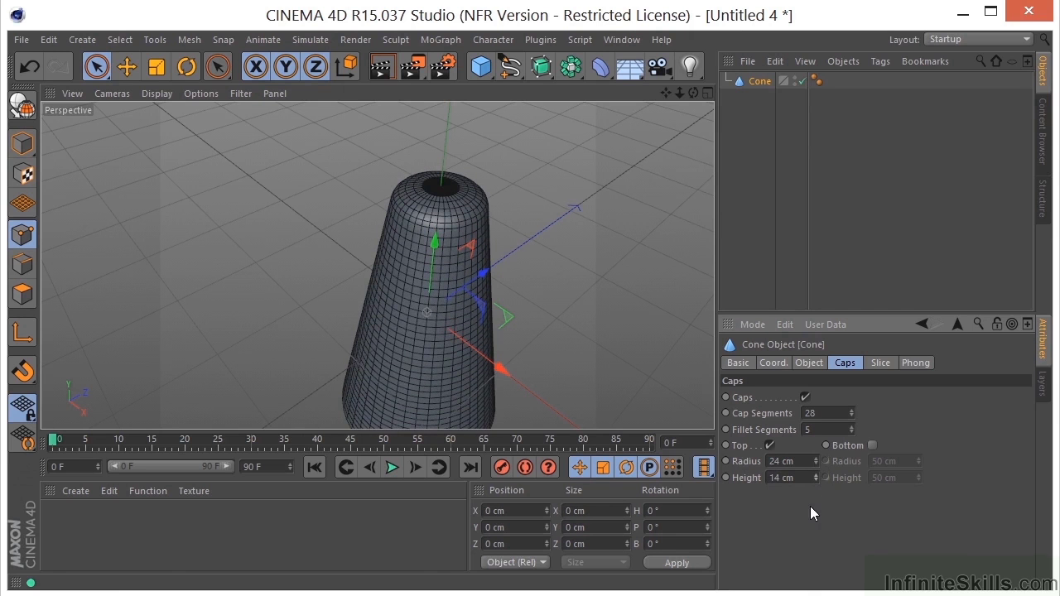
# Add a bottom fillet of 47 cm radius and 16 cm height
pyautogui.moveTo(672, 97); pyautogui.dragTo(668, 35)
pyautogui.moveTo(667, 92); pyautogui.dragTo(690, 163)
pyautogui.click(873, 446)
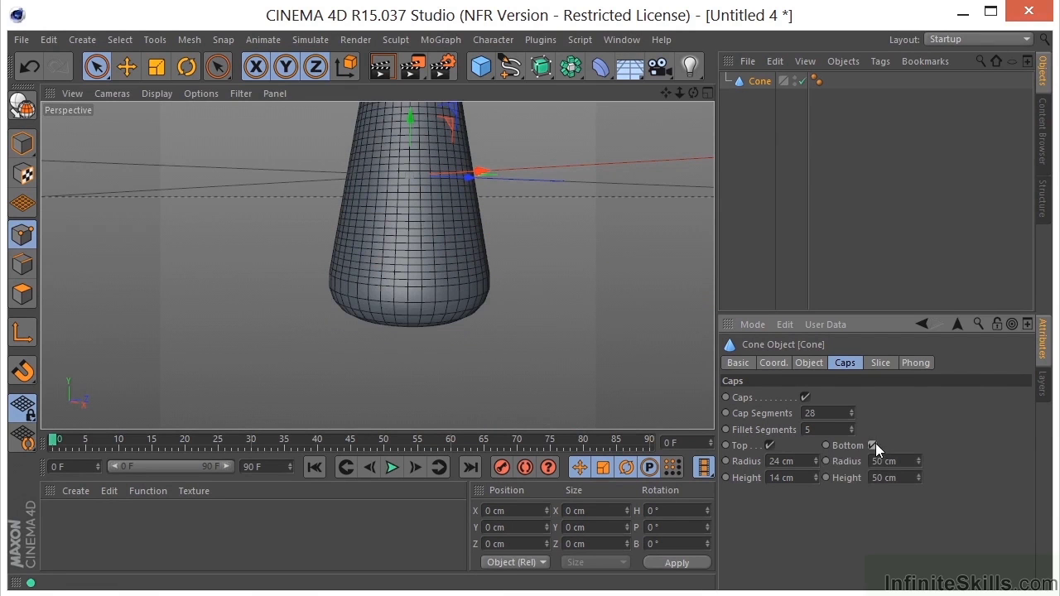
pyautogui.moveTo(919, 459)
pyautogui.mouseDown()
pyautogui.moveTo(922, 538)
pyautogui.moveTo(922, 485)
pyautogui.moveTo(919, 531)
pyautogui.moveTo(921, 501)
pyautogui.mouseUp()
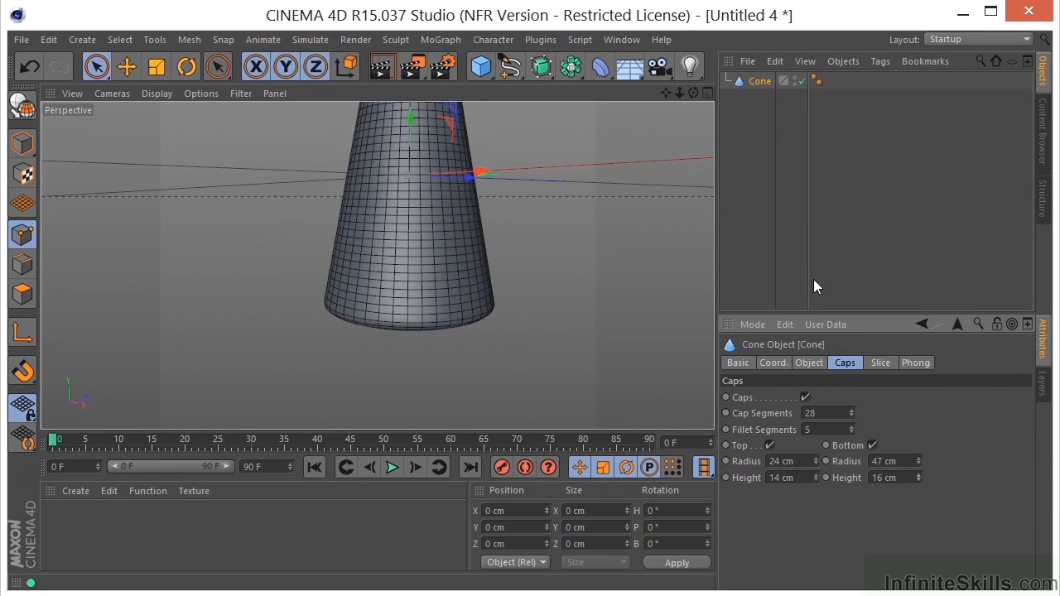
pyautogui.click(881, 363)
# Enable Slice on the cone, adjust the From angle and extend To to 398°
pyautogui.click(794, 396)
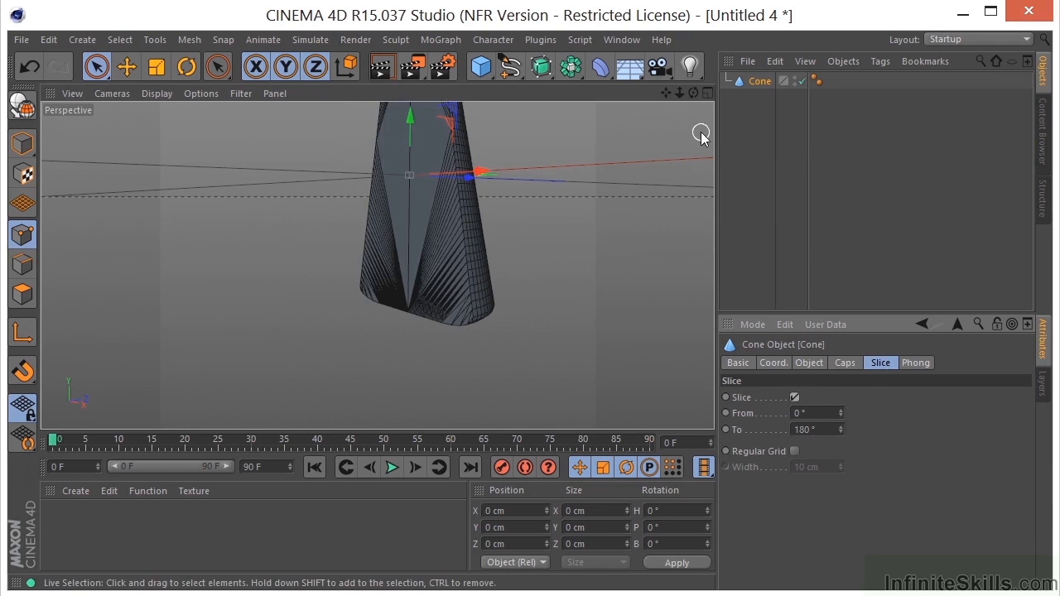
pyautogui.moveTo(664, 92); pyautogui.dragTo(661, 161)
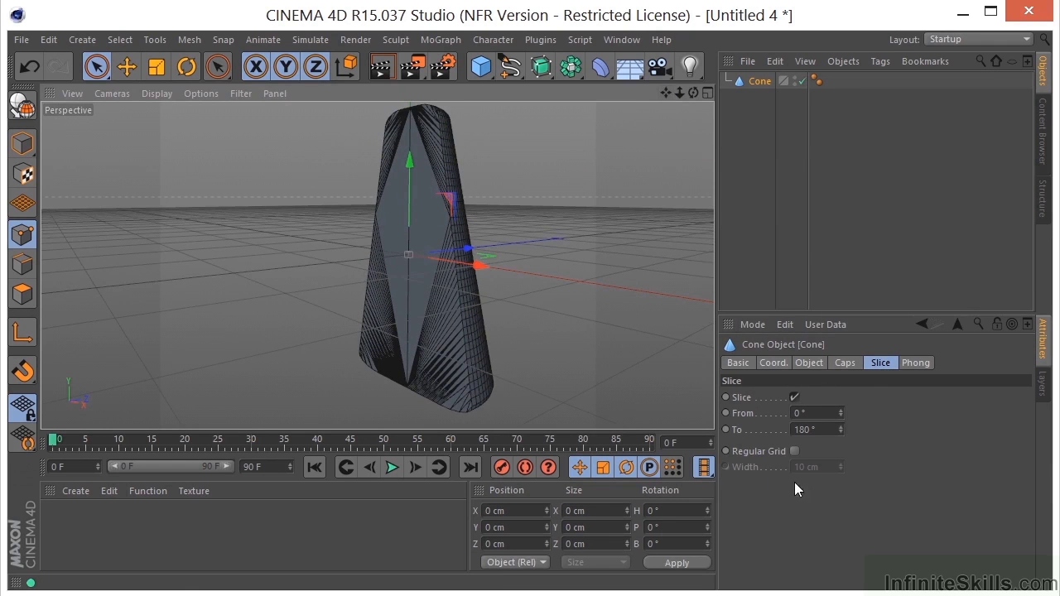
pyautogui.moveTo(840, 412); pyautogui.dragTo(843, 389)
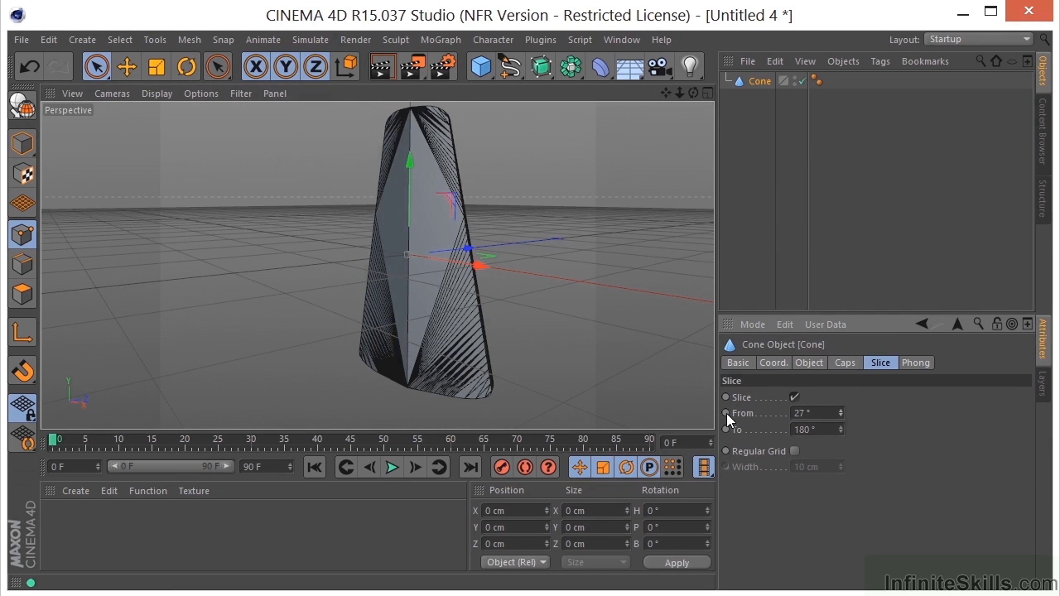
pyautogui.moveTo(843, 428); pyautogui.dragTo(865, 246)
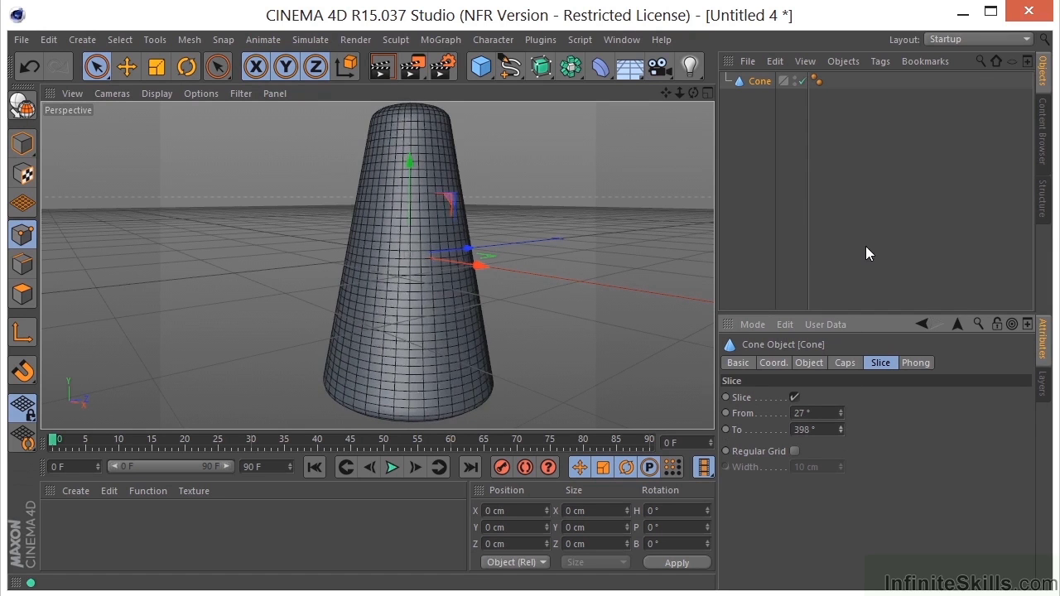
# Toggle Regular Grid on and back off, then delete the cone
pyautogui.click(793, 449)
pyautogui.click(793, 449)
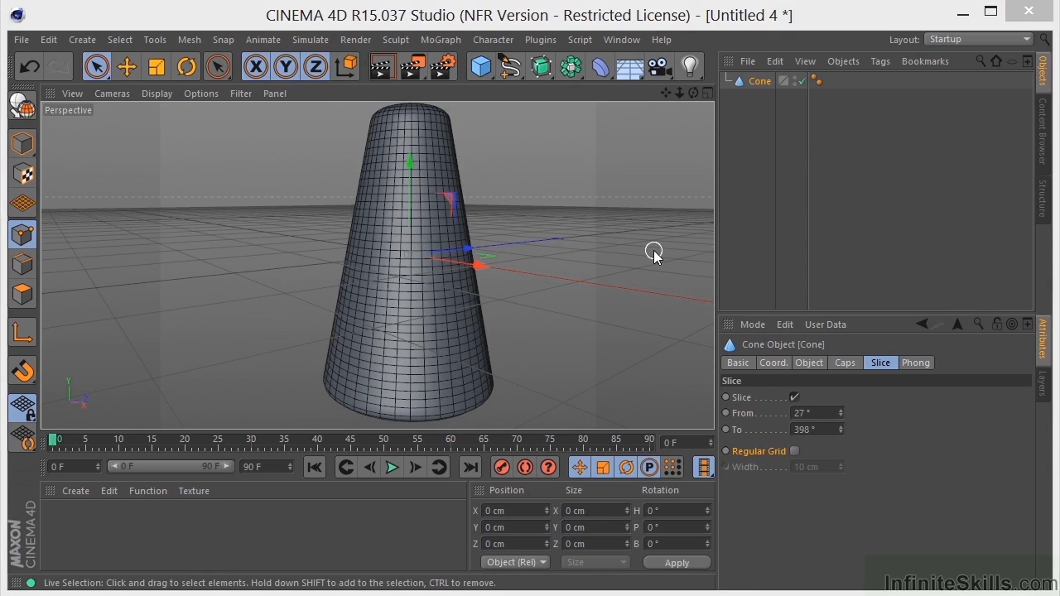
pyautogui.press('Delete')
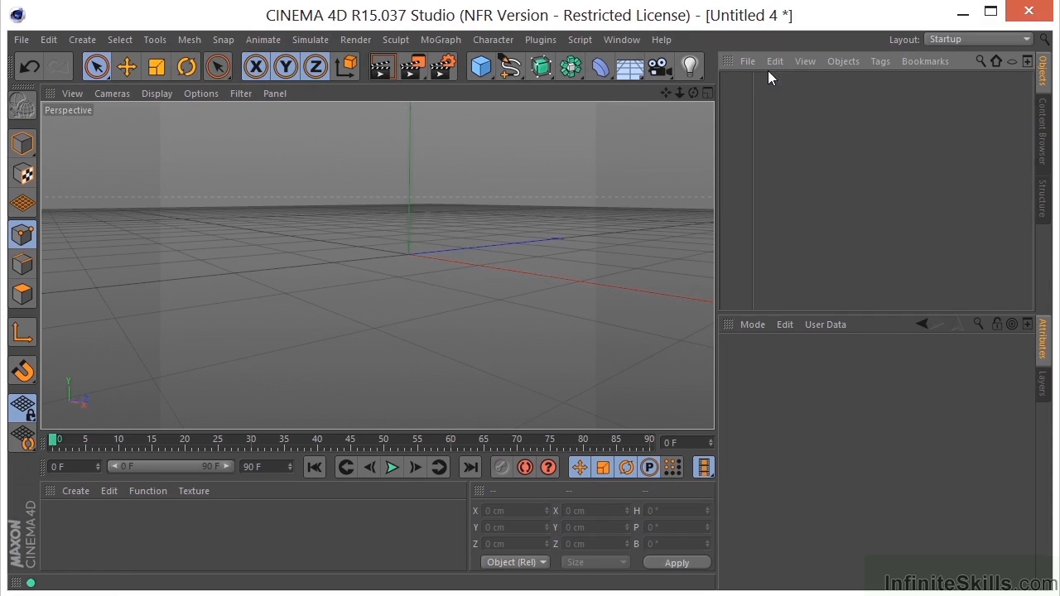
# Add a Cylinder, widen its radius to 161 cm and adjust its height
pyautogui.click(487, 66)
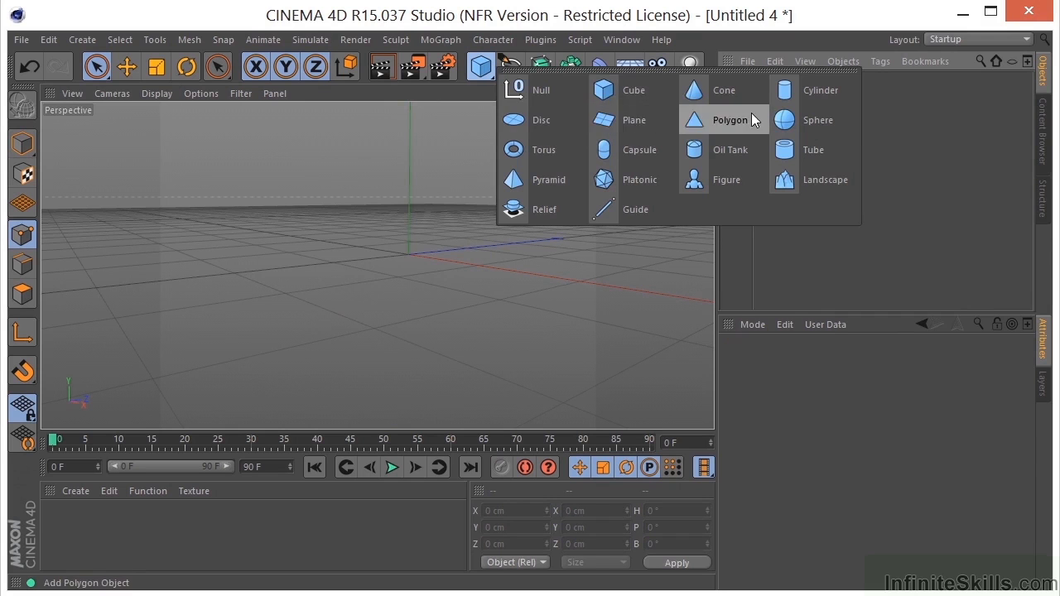
pyautogui.click(791, 94)
pyautogui.moveTo(666, 93); pyautogui.dragTo(648, 111)
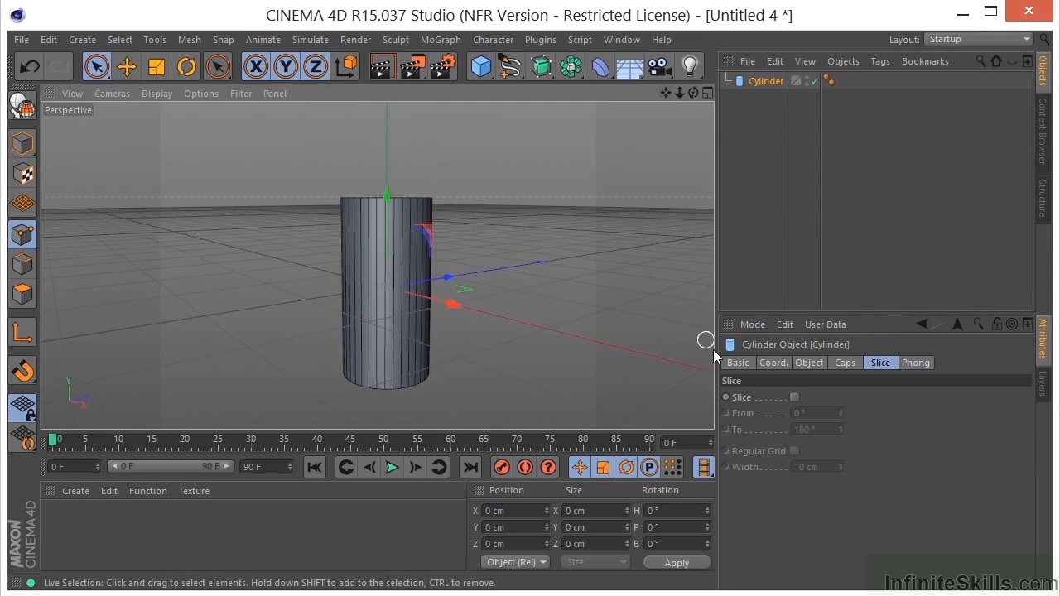
pyautogui.click(810, 362)
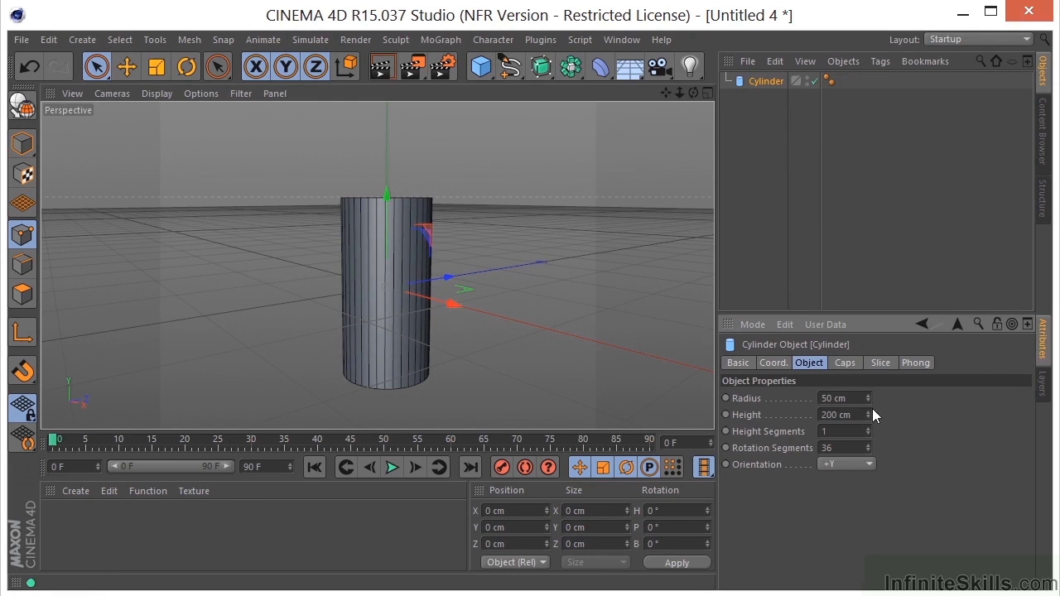
pyautogui.moveTo(867, 395); pyautogui.dragTo(874, 295)
pyautogui.moveTo(693, 92); pyautogui.dragTo(698, 158)
pyautogui.moveTo(868, 414)
pyautogui.mouseDown()
pyautogui.moveTo(863, 501)
pyautogui.moveTo(867, 432)
pyautogui.moveTo(875, 436)
pyautogui.moveTo(866, 398)
pyautogui.mouseUp()
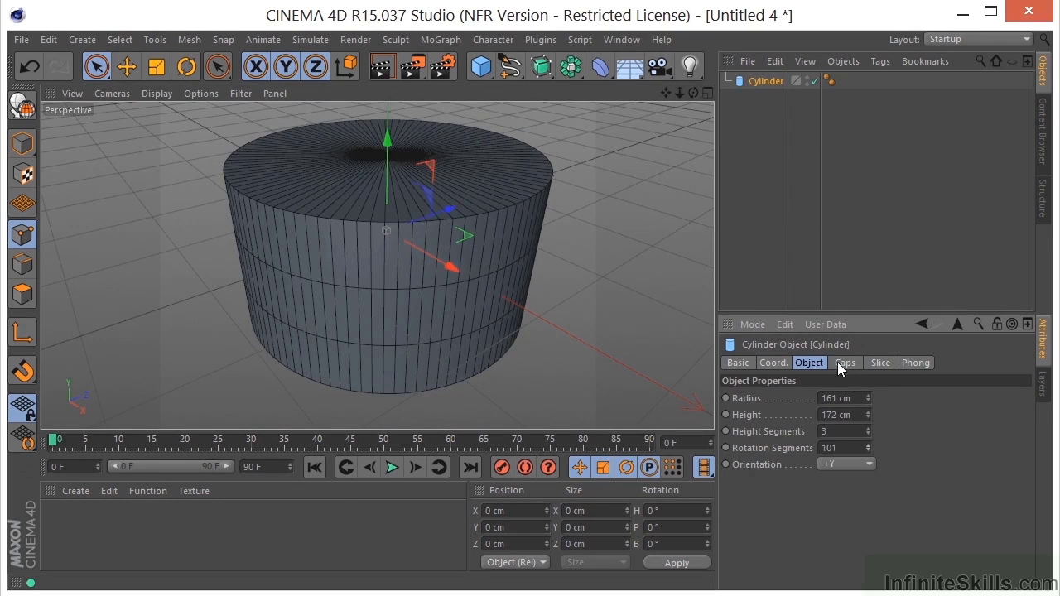
# Turn on the cylinder's caps with a Fillet of 15 segments
pyautogui.click(843, 362)
pyautogui.click(782, 399)
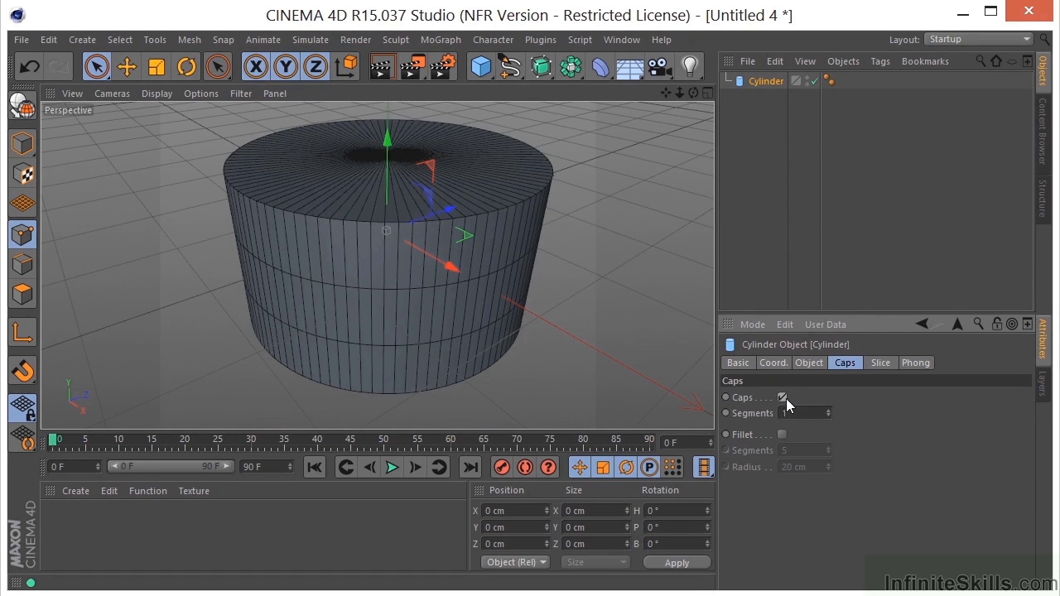
pyautogui.click(782, 436)
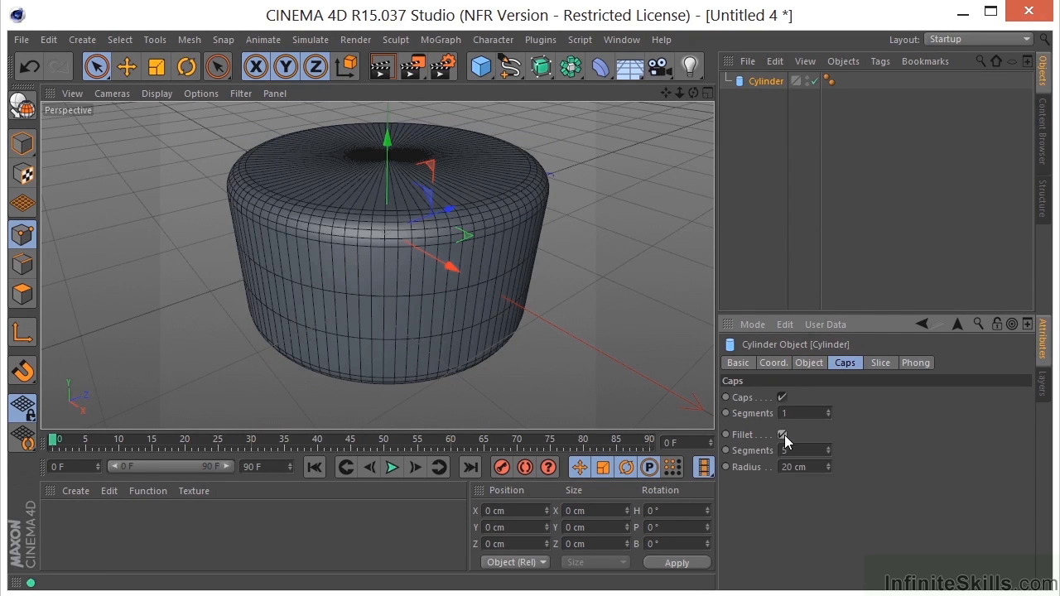
pyautogui.moveTo(829, 443); pyautogui.dragTo(827, 433)
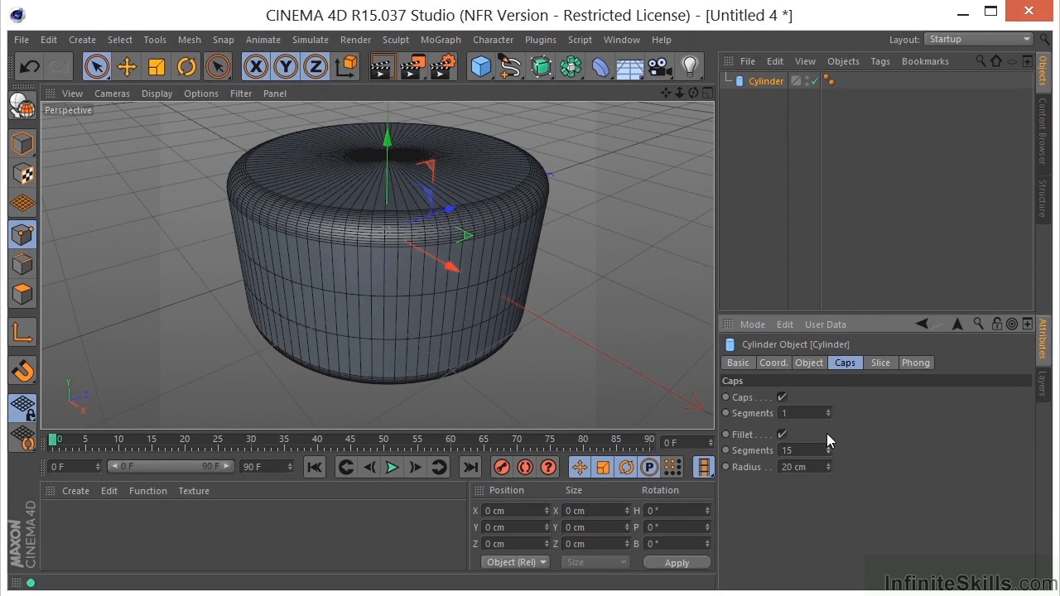
# Slice the cylinder from 3° to 180°, trying Regular Grid at 9.88 cm width before disabling it
pyautogui.click(880, 363)
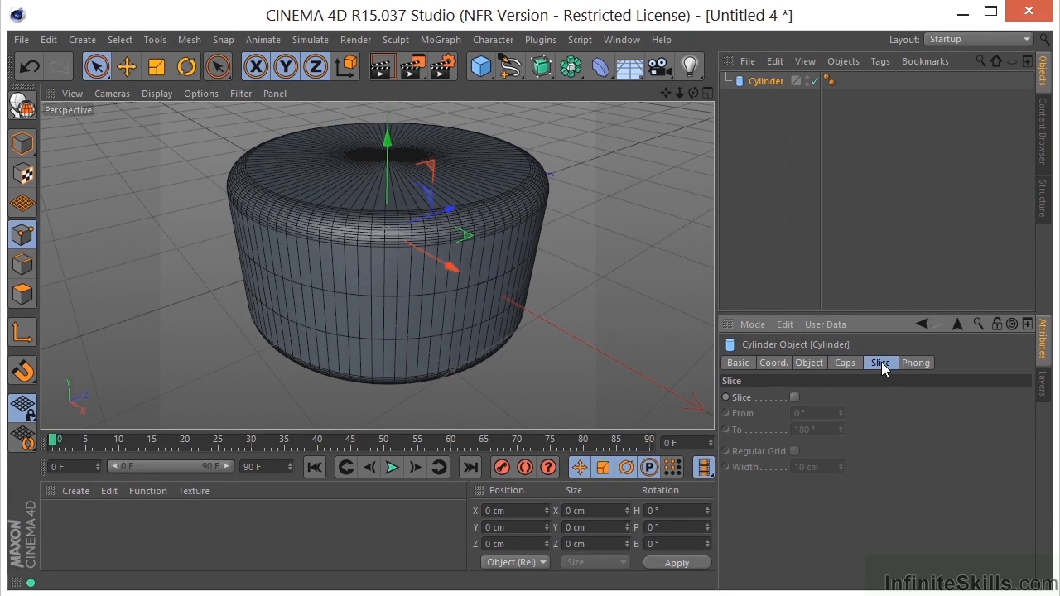
pyautogui.click(793, 398)
pyautogui.moveTo(841, 412)
pyautogui.mouseDown()
pyautogui.moveTo(843, 350)
pyautogui.moveTo(850, 407)
pyautogui.mouseUp()
pyautogui.click(794, 450)
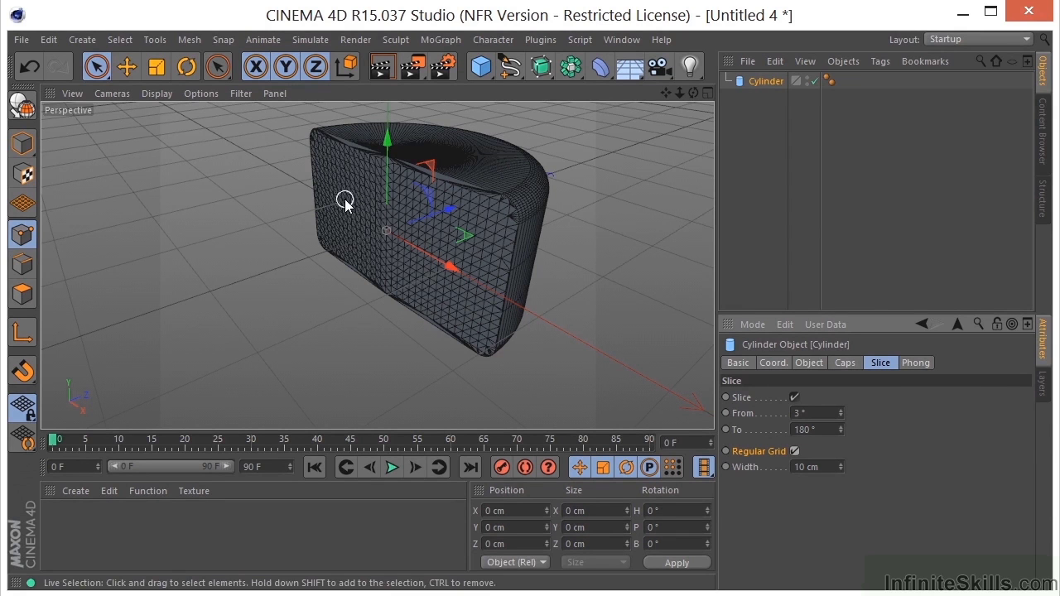
pyautogui.moveTo(841, 467)
pyautogui.mouseDown()
pyautogui.moveTo(840, 407)
pyautogui.moveTo(864, 535)
pyautogui.moveTo(853, 475)
pyautogui.mouseUp()
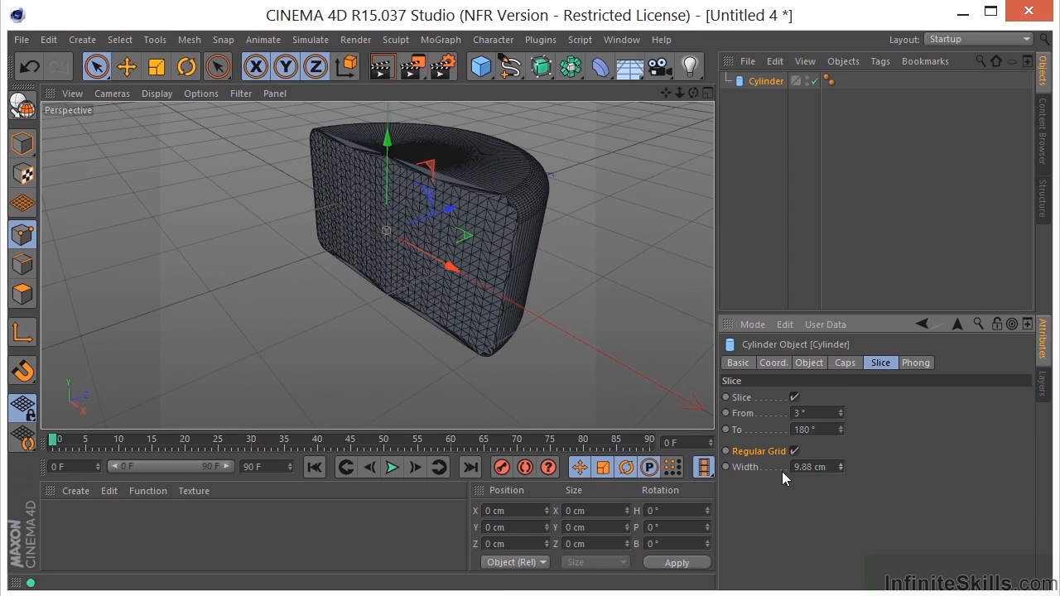
pyautogui.click(795, 451)
# Delete the cylinder, add a Platonic, enlarge its radius to 173 cm, then delete it
pyautogui.press('Delete')
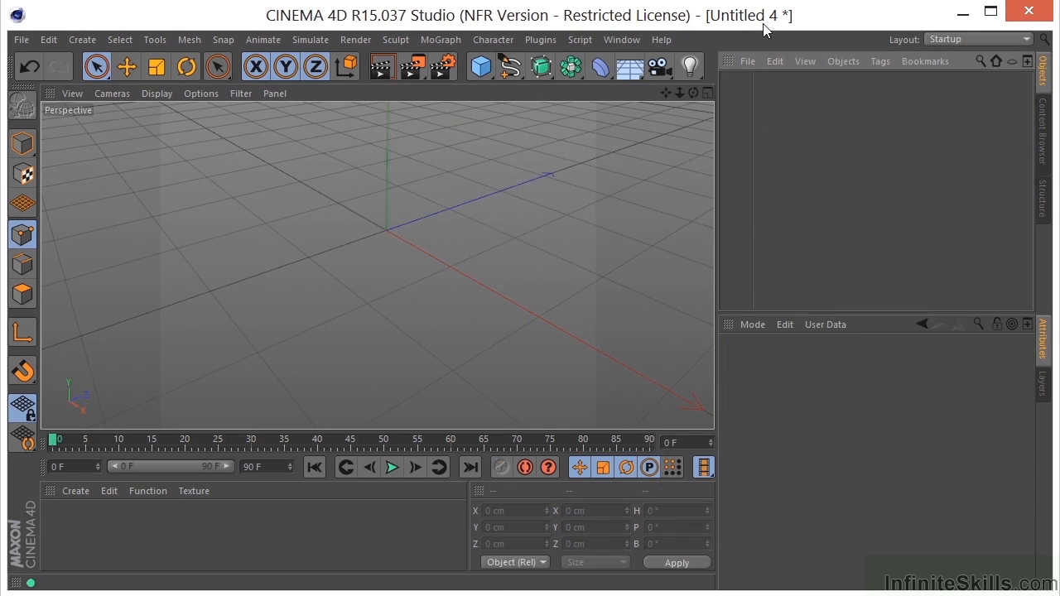
pyautogui.click(482, 66)
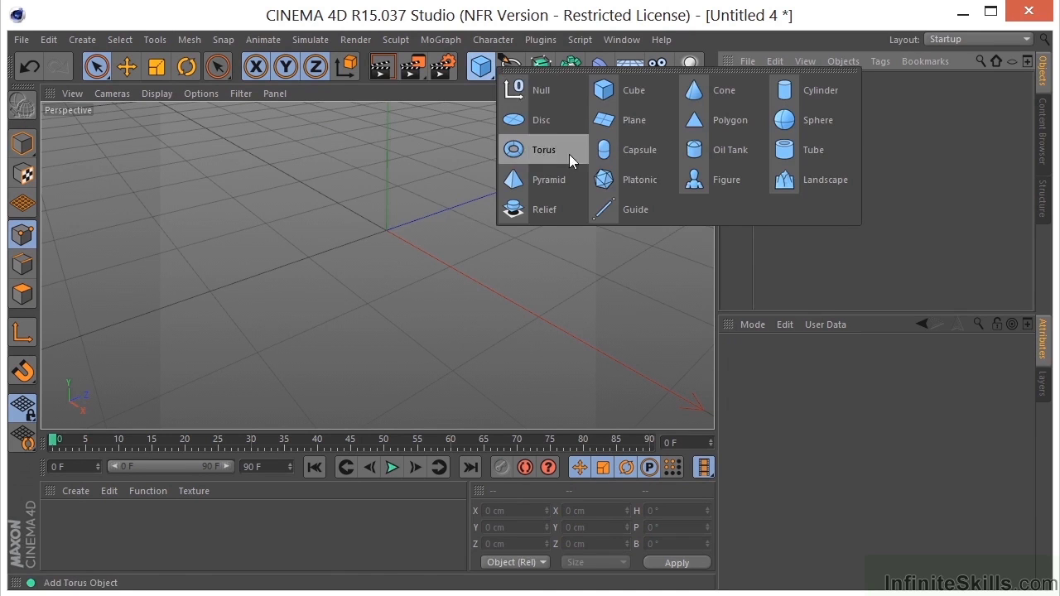
pyautogui.click(630, 179)
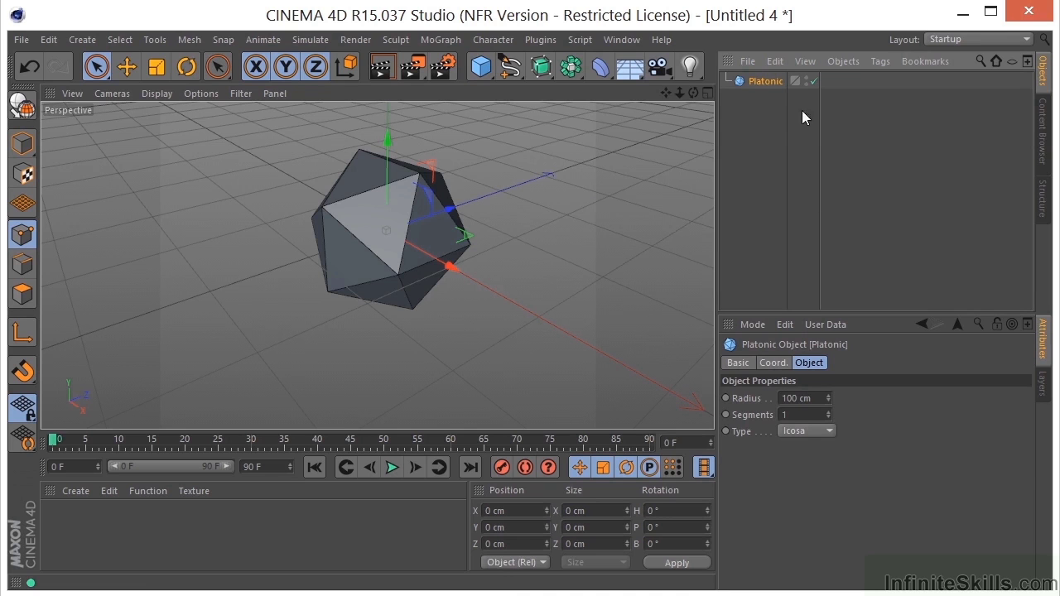
pyautogui.moveTo(829, 394); pyautogui.dragTo(838, 329)
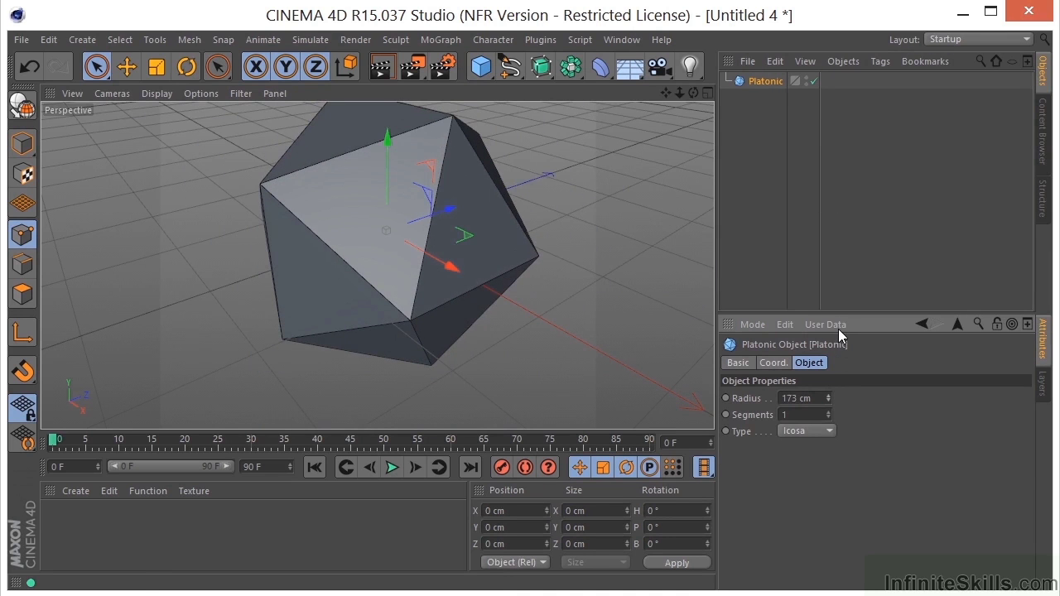
pyautogui.press('Delete')
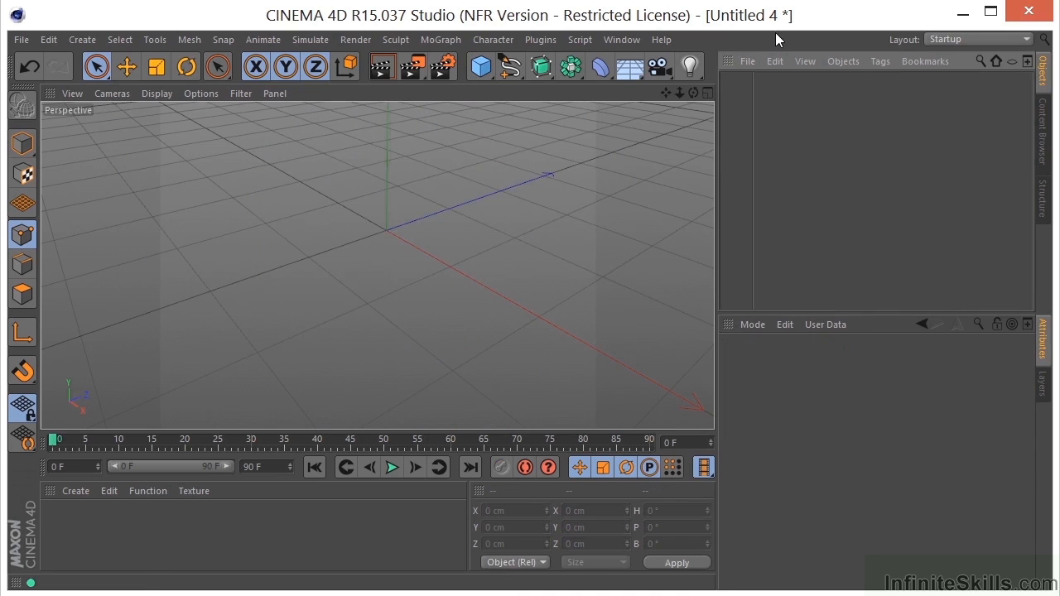
pyautogui.click(481, 66)
pyautogui.click(609, 149)
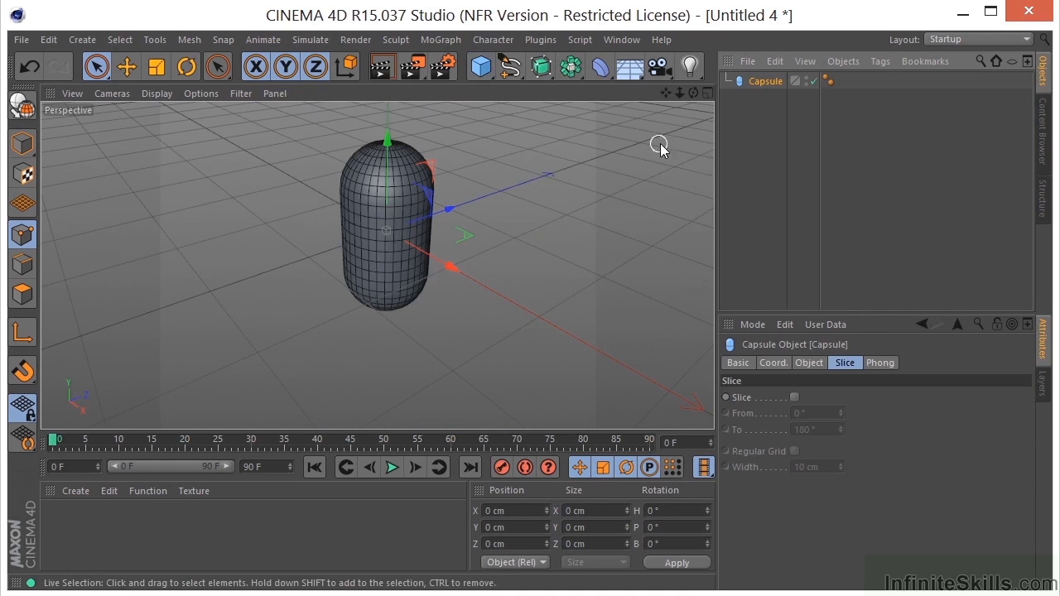
pyautogui.click(807, 362)
pyautogui.moveTo(868, 398); pyautogui.dragTo(870, 442)
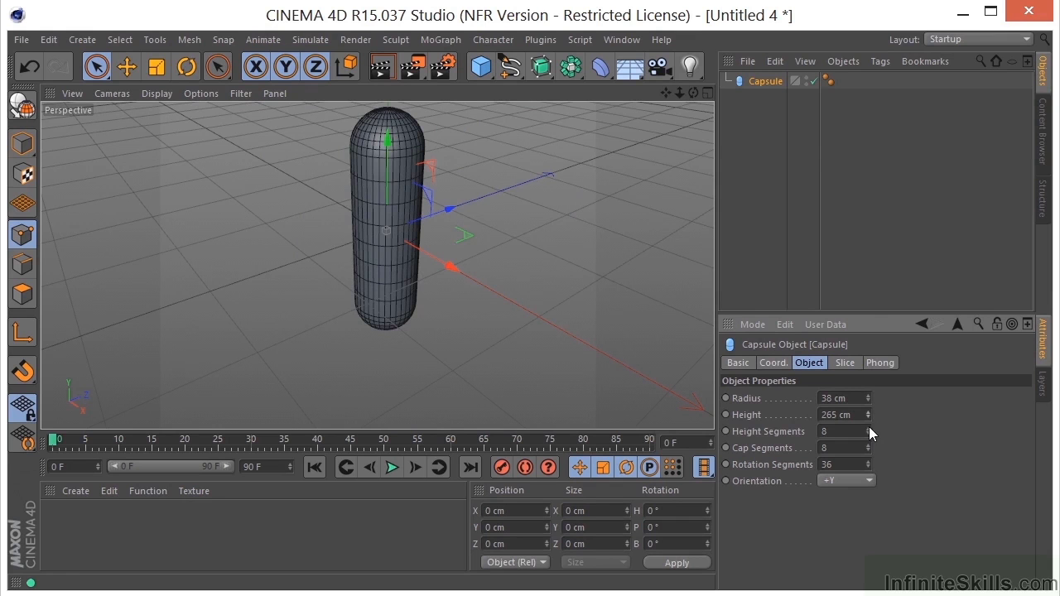
pyautogui.click(843, 364)
pyautogui.click(795, 397)
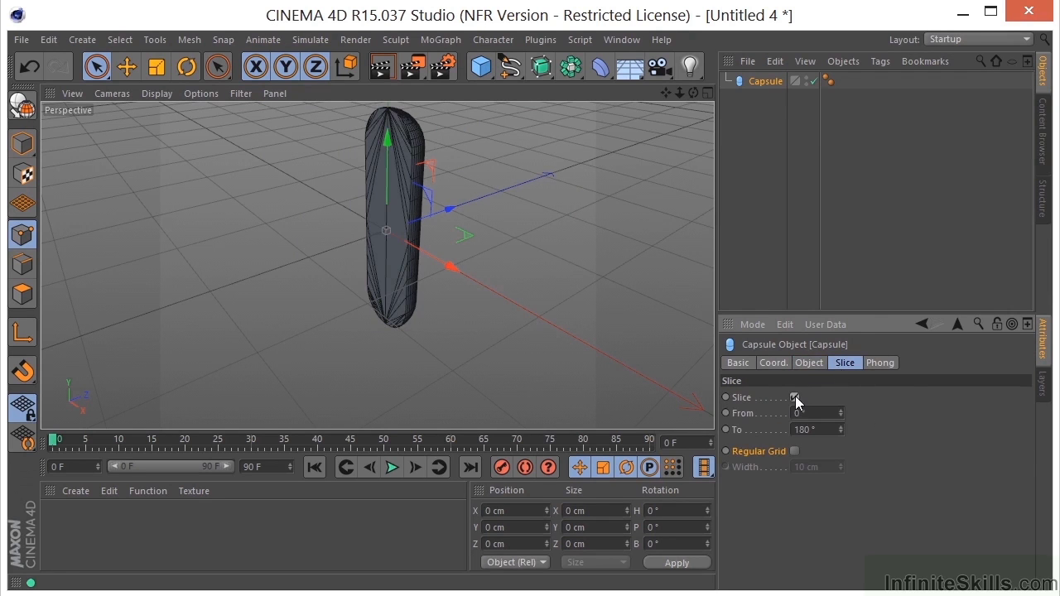
pyautogui.click(795, 451)
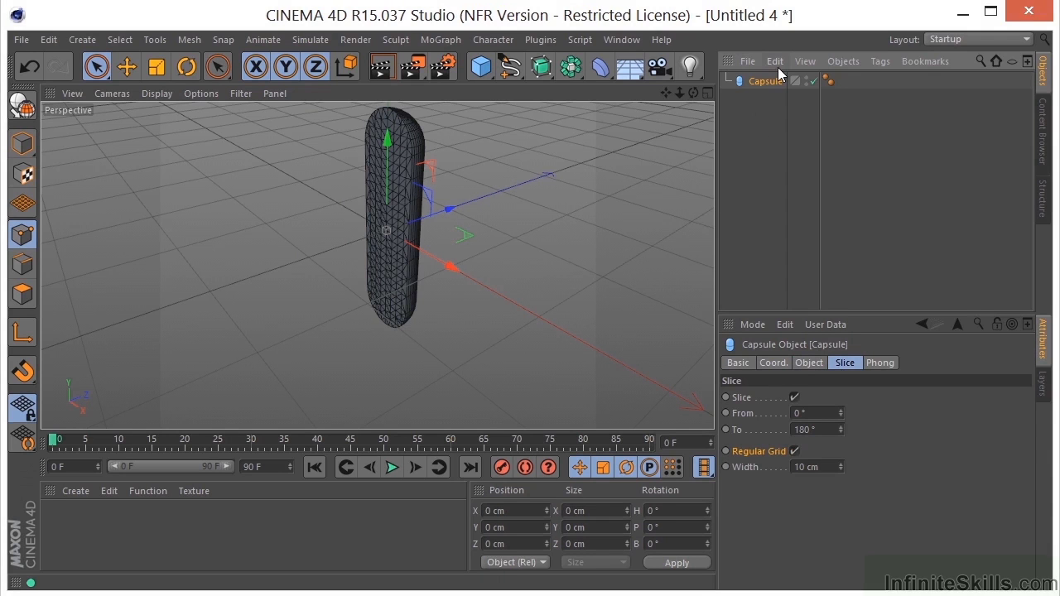
pyautogui.press('Delete')
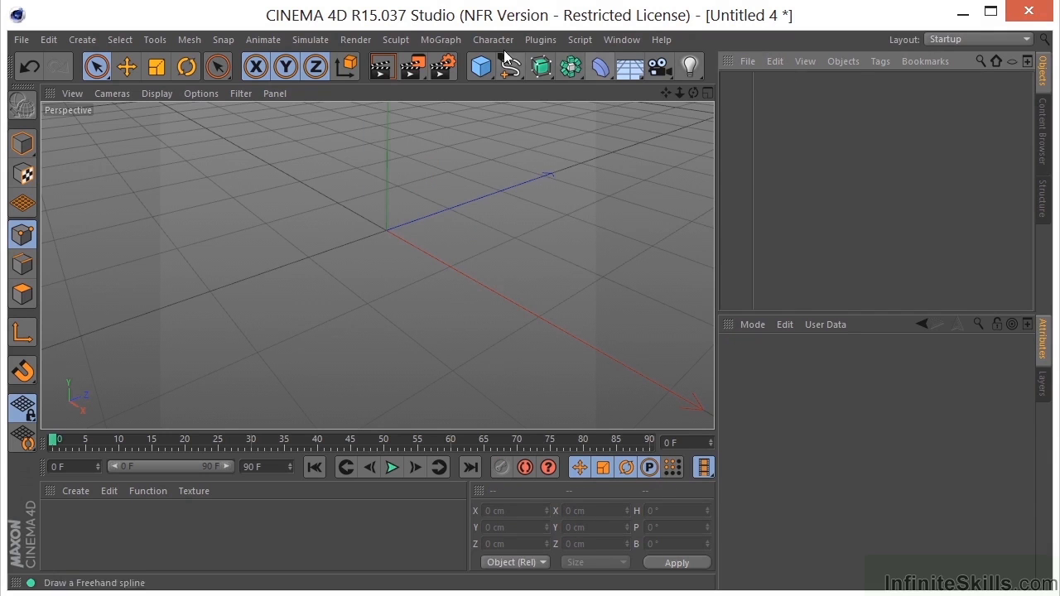
# Add a Sphere and switch its Type through Tetrahedron, Hexahedron and Octahedron
pyautogui.click(483, 67)
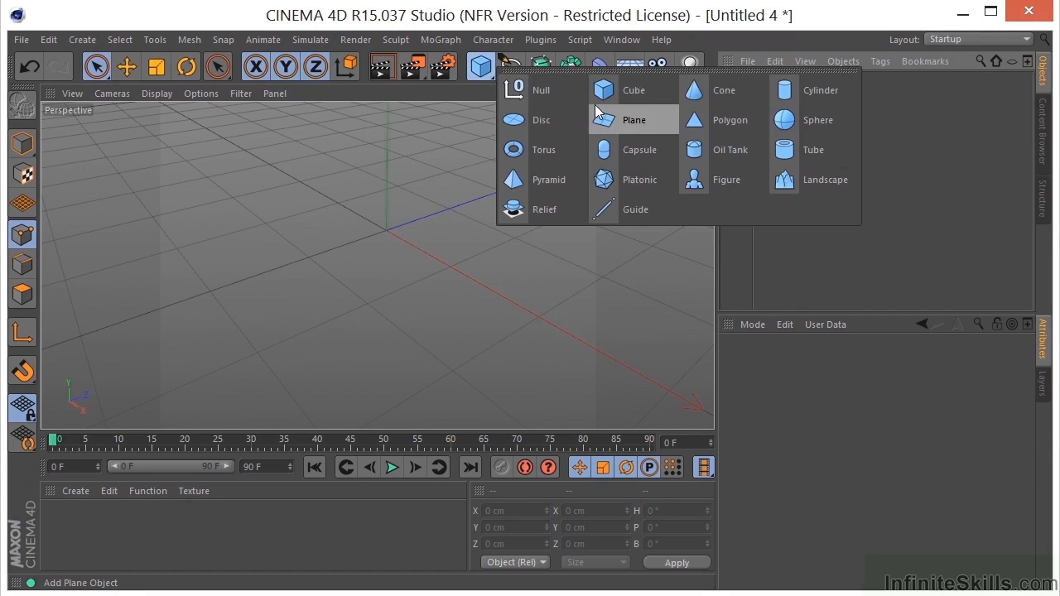
pyautogui.click(801, 123)
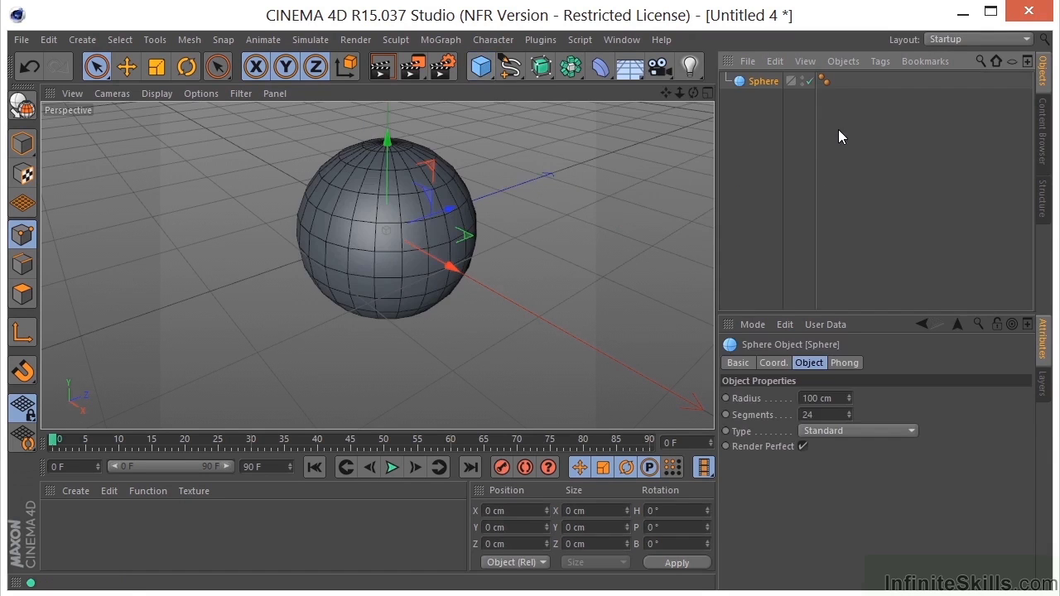
pyautogui.click(810, 430)
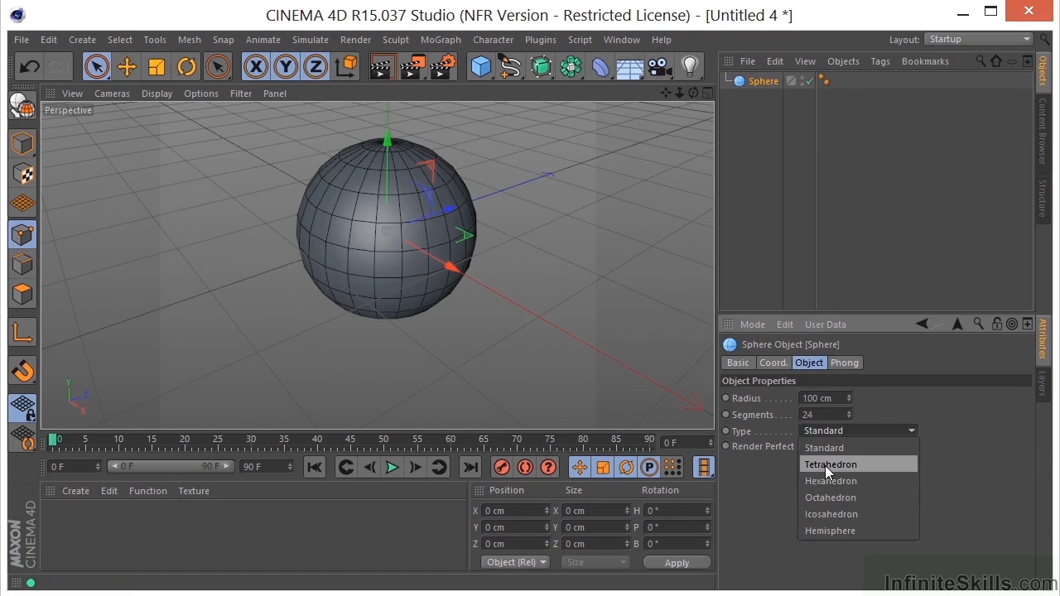
pyautogui.click(825, 464)
pyautogui.click(827, 431)
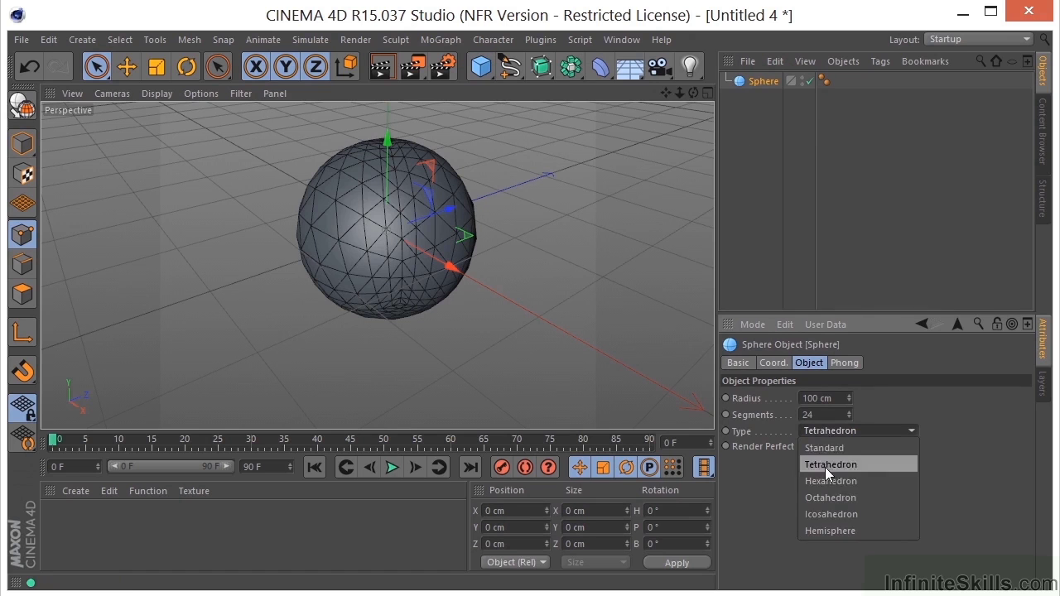
pyautogui.click(823, 476)
pyautogui.click(823, 434)
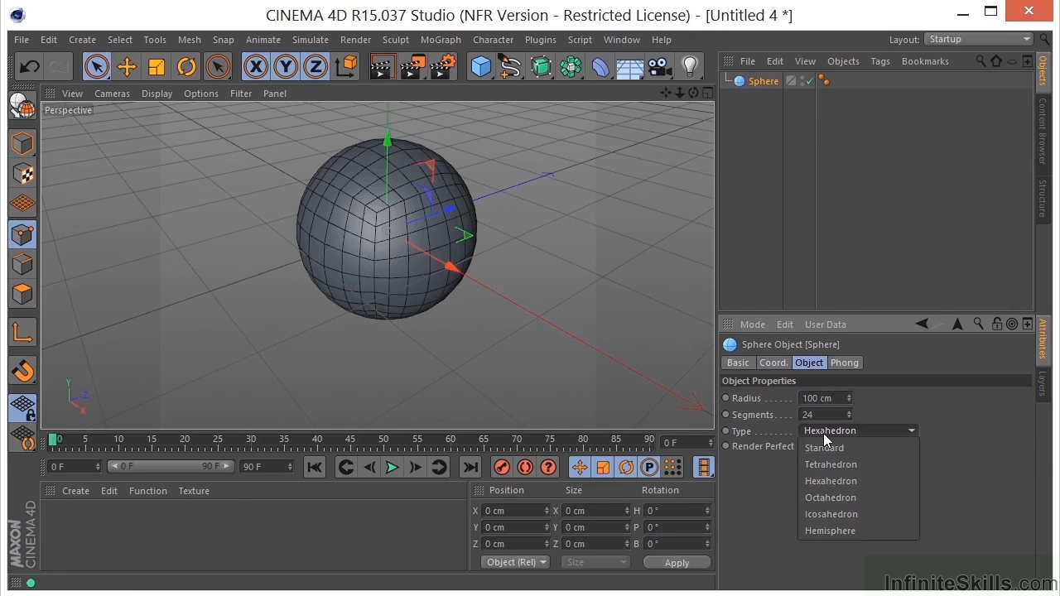
pyautogui.click(825, 497)
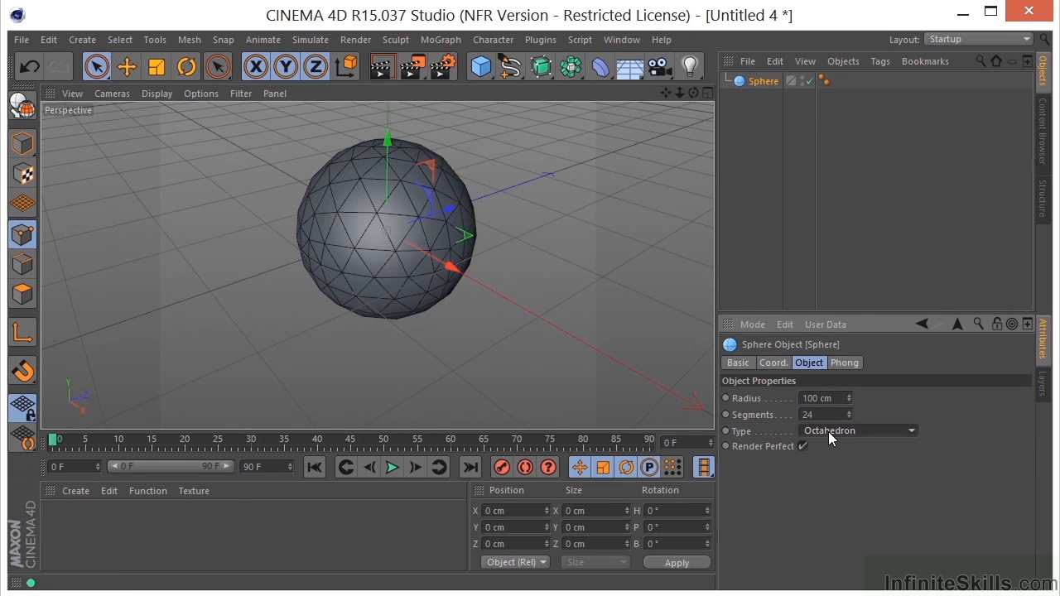
# Change the sphere's Type to Icosahedron, then Hemisphere, and orbit around the dome
pyautogui.click(828, 431)
pyautogui.click(843, 502)
pyautogui.click(845, 432)
pyautogui.click(845, 514)
pyautogui.click(845, 434)
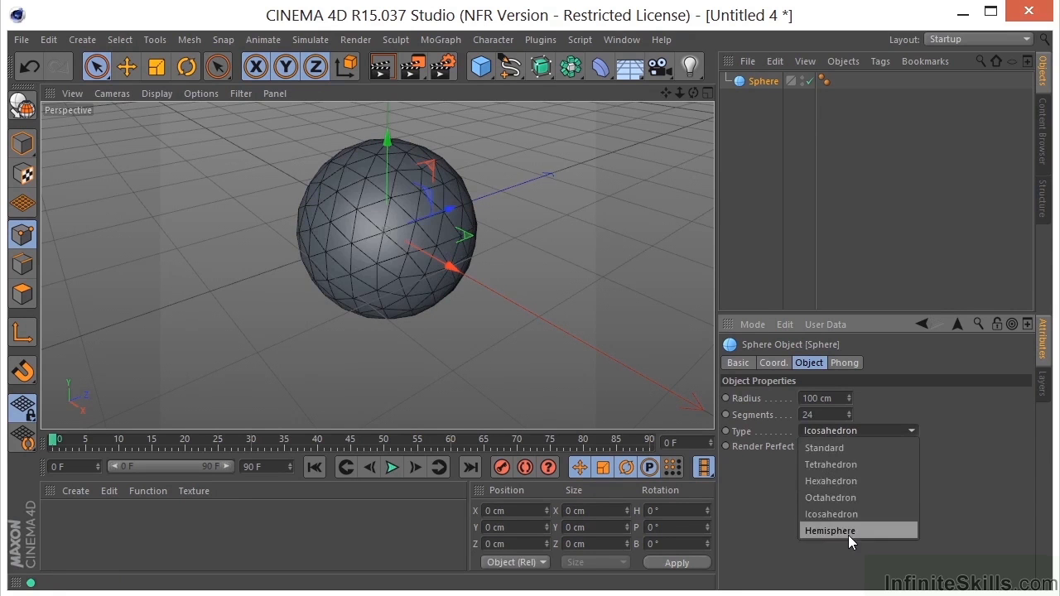
pyautogui.click(849, 535)
pyautogui.keyDown('alt'); pyautogui.moveTo(514, 249); pyautogui.dragTo(666, 104); pyautogui.keyUp('alt')
pyautogui.keyDown('alt'); pyautogui.moveTo(196, 346); pyautogui.dragTo(407, 314); pyautogui.keyUp('alt')
# Replace the hemisphere with a Tube of 132 cm inner radius and 42 rotation segments
pyautogui.press('Delete')
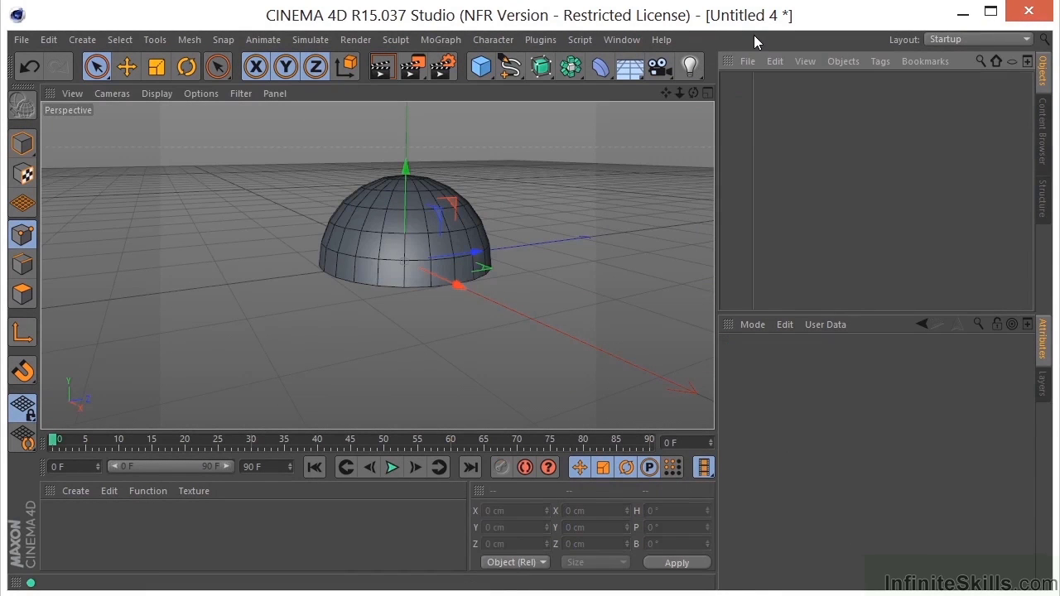
pyautogui.moveTo(481, 67); pyautogui.dragTo(791, 151)
pyautogui.moveTo(692, 93); pyautogui.dragTo(681, 151)
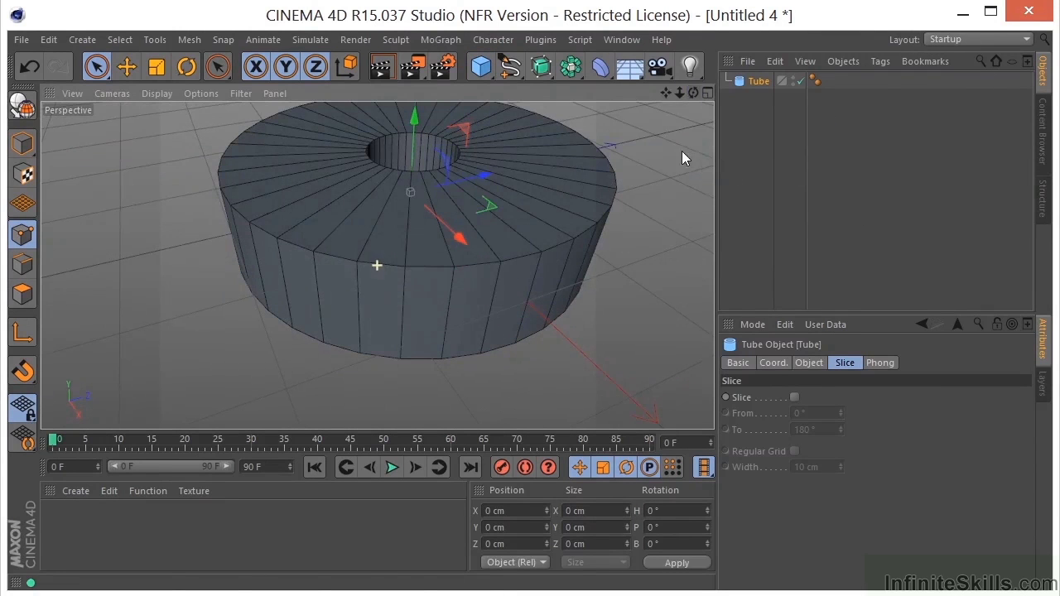
pyautogui.moveTo(670, 92); pyautogui.dragTo(630, 163)
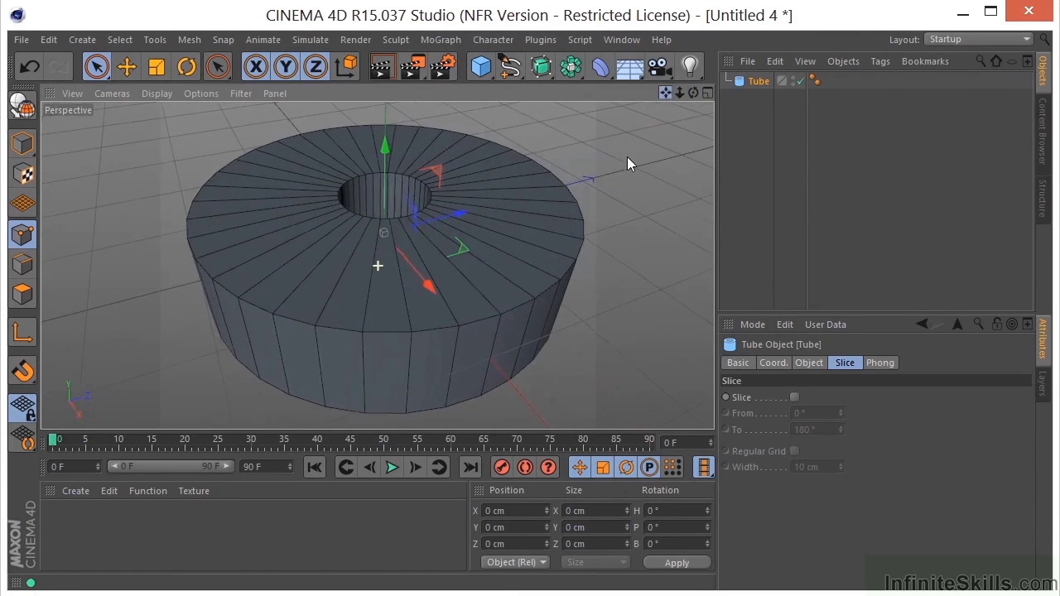
pyautogui.click(796, 364)
pyautogui.moveTo(870, 396); pyautogui.dragTo(879, 451)
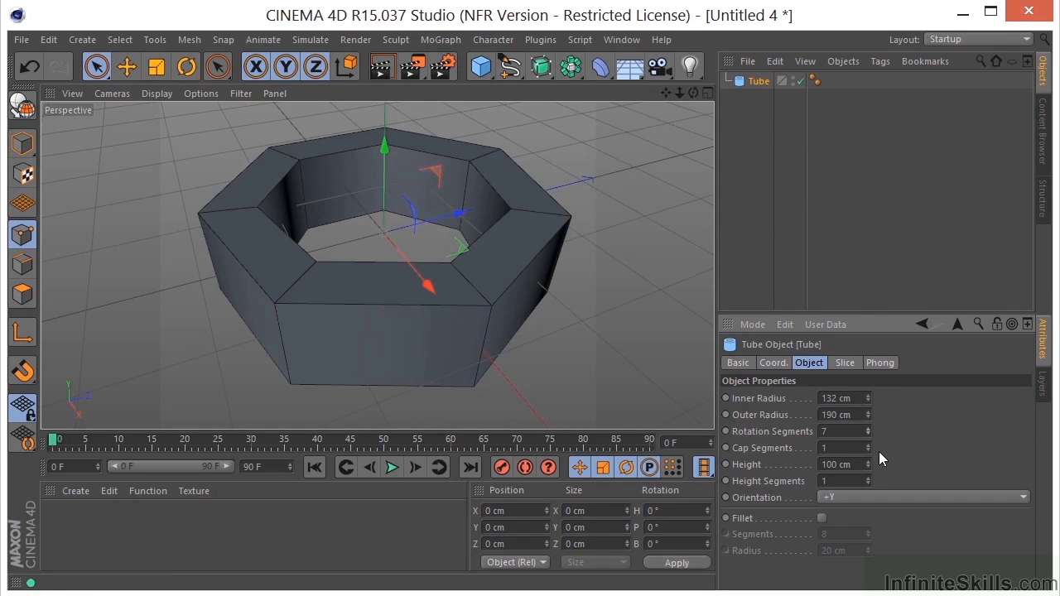
pyautogui.moveTo(878, 451); pyautogui.dragTo(871, 421)
# Toggle Fillet off again, then slice the tube with Regular Grid from -176° to 180°
pyautogui.click(821, 518)
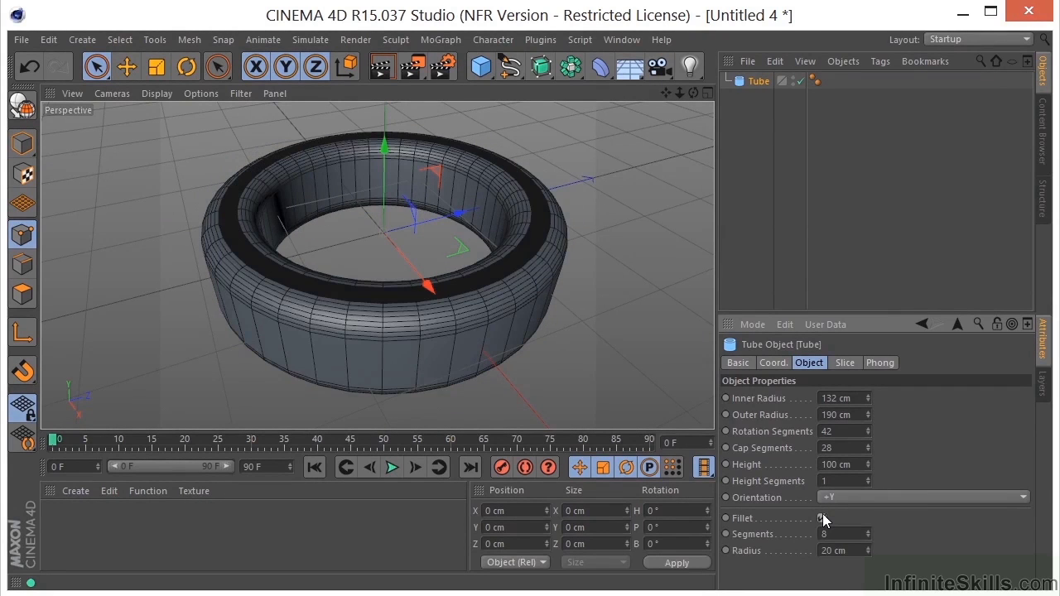
pyautogui.click(822, 518)
pyautogui.click(844, 363)
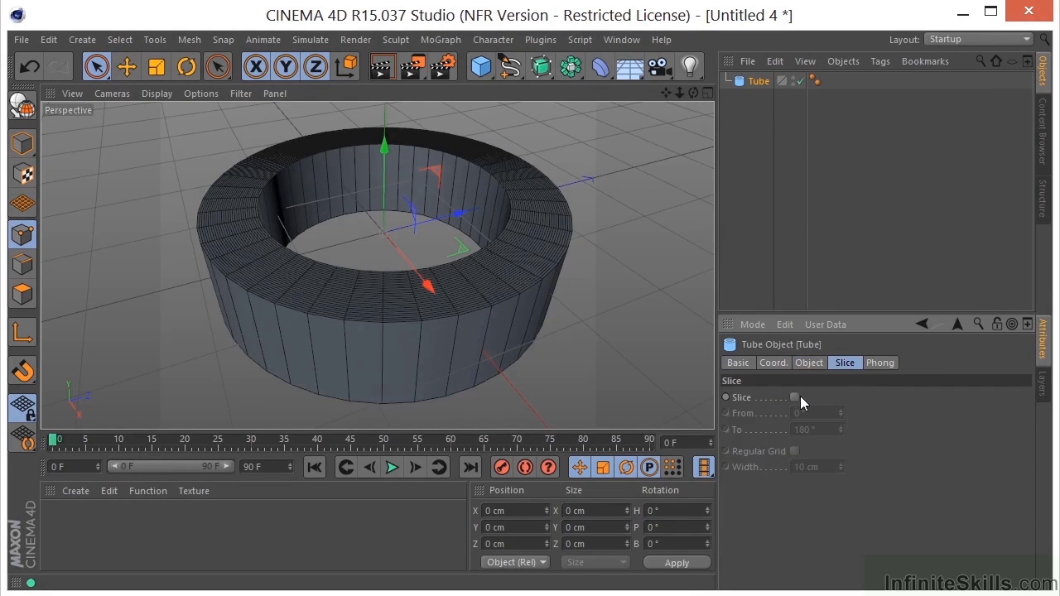
pyautogui.click(795, 398)
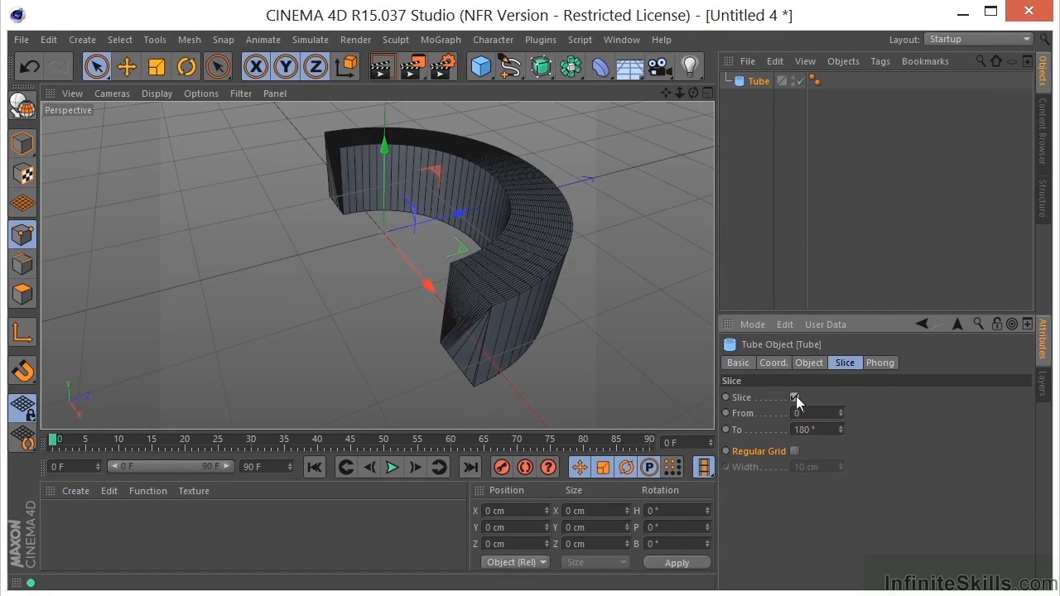
pyautogui.click(796, 452)
pyautogui.moveTo(841, 413); pyautogui.dragTo(835, 564)
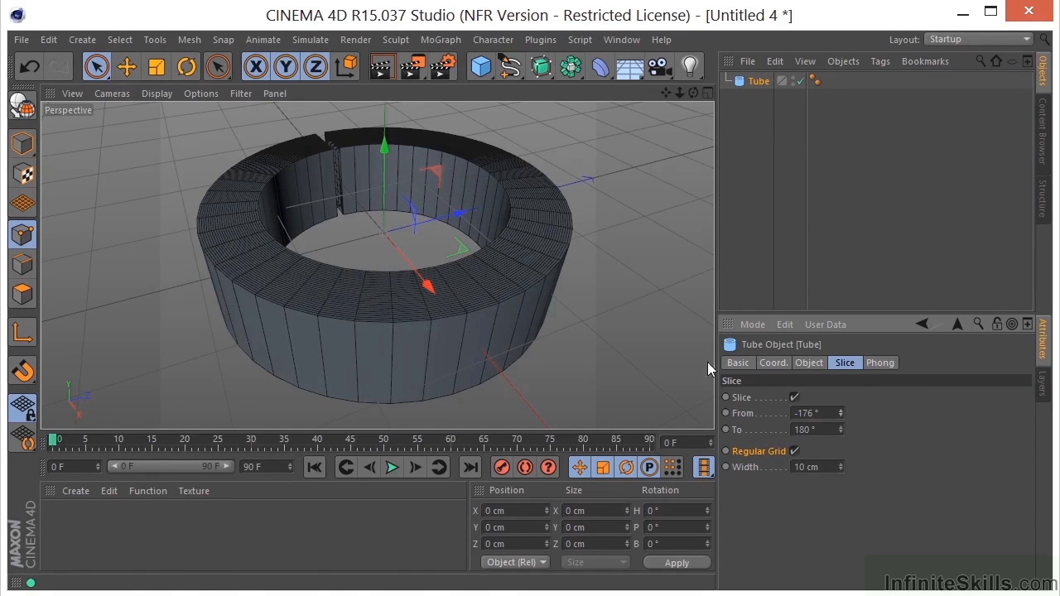